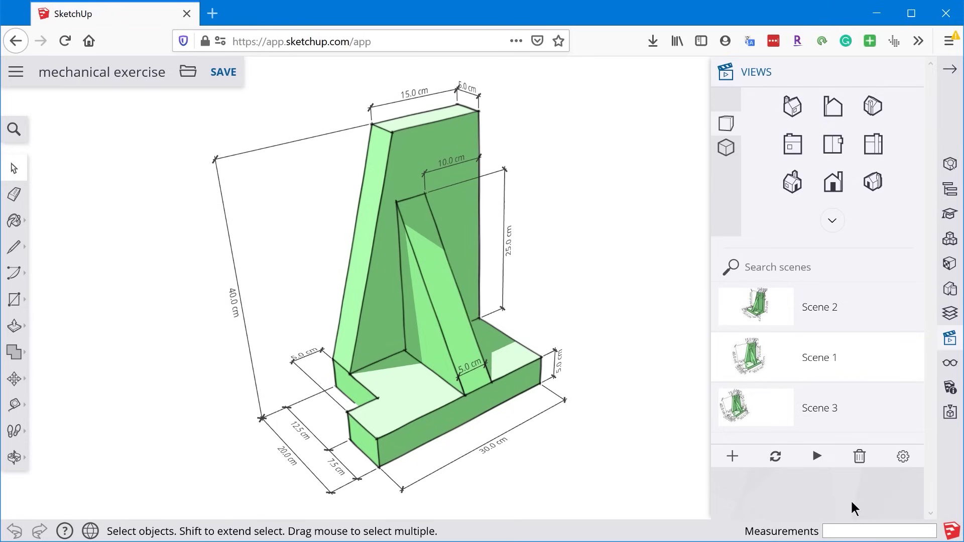
- Switch the view to Scene 3 and close the Scenes panel
{"action": "left_click", "coordinate": [859, 414]}
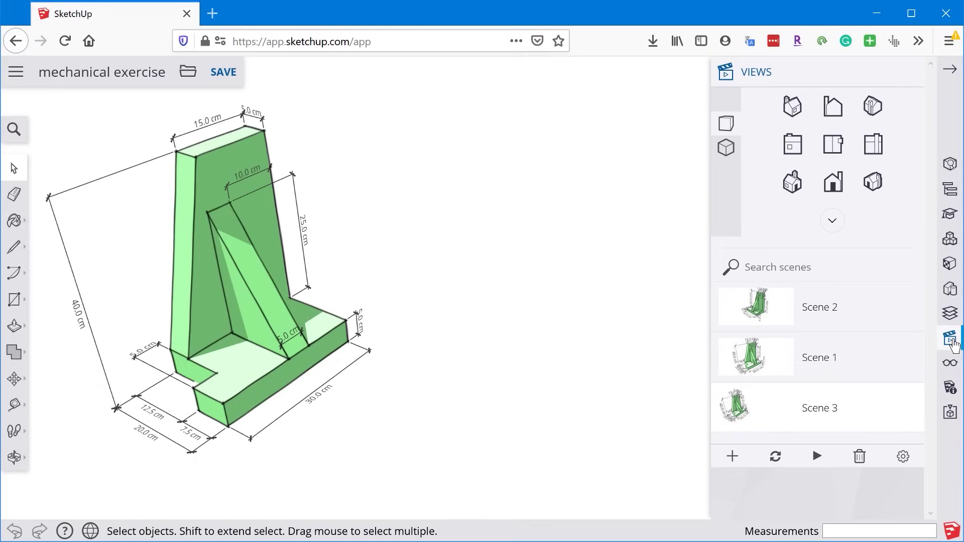
{"action": "left_click", "coordinate": [915, 75]}
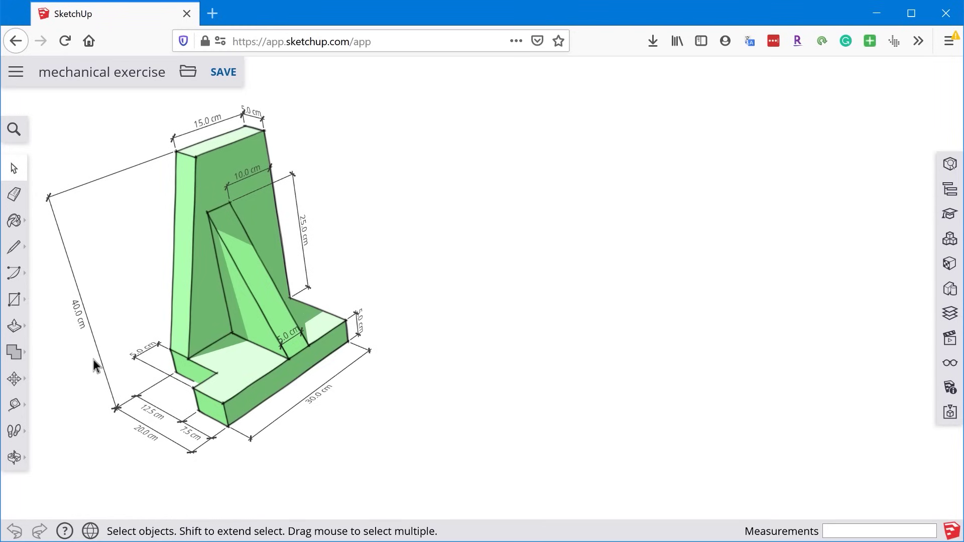
{"action": "left_click", "coordinate": [15, 302]}
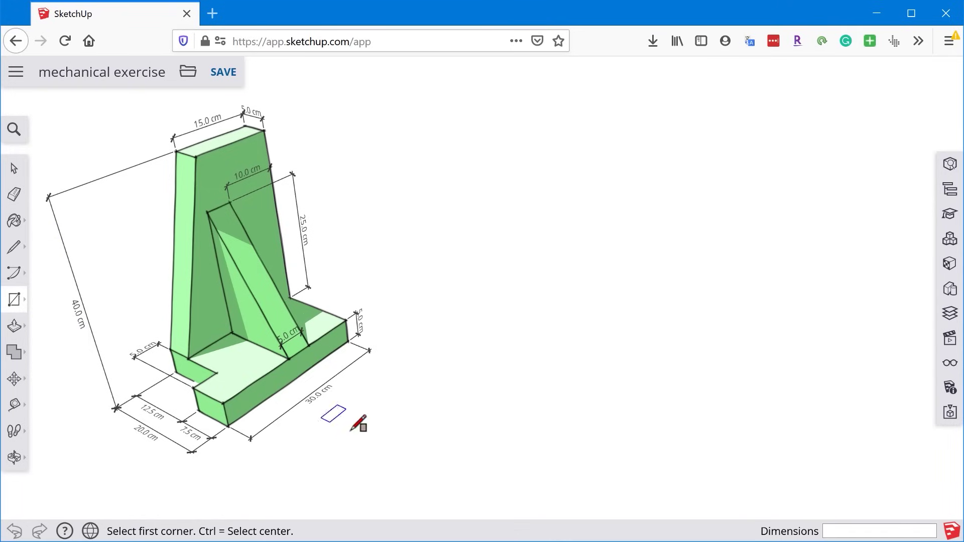
- Draw a rectangle beside the bracket and size it to 20,30 cm
{"action": "left_click", "coordinate": [301, 461]}
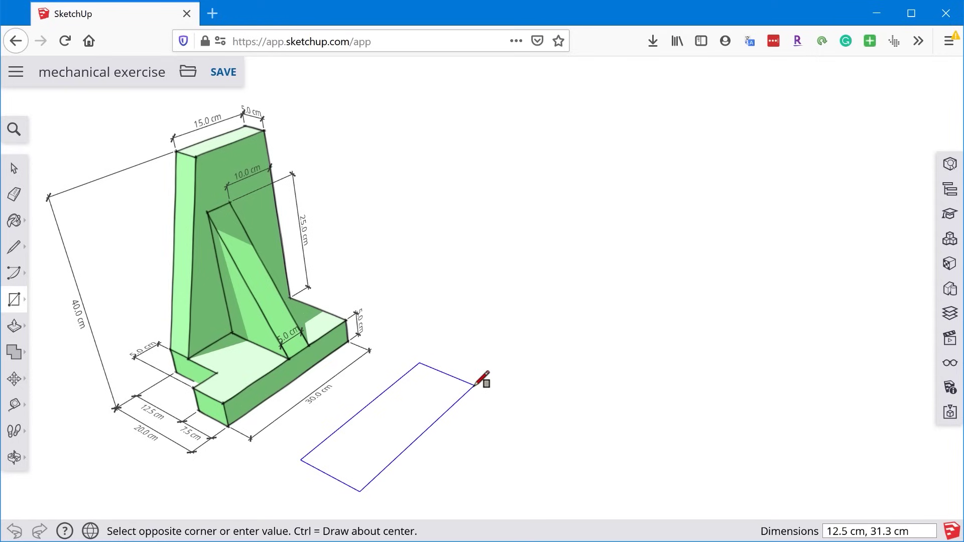
{"action": "left_click", "coordinate": [475, 386]}
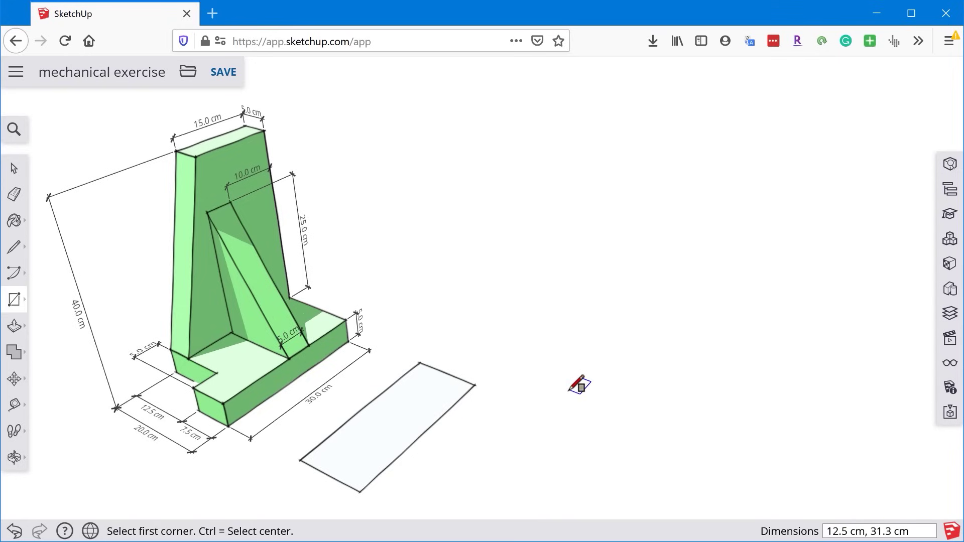
{"action": "type", "text": "20cm,30cm"}
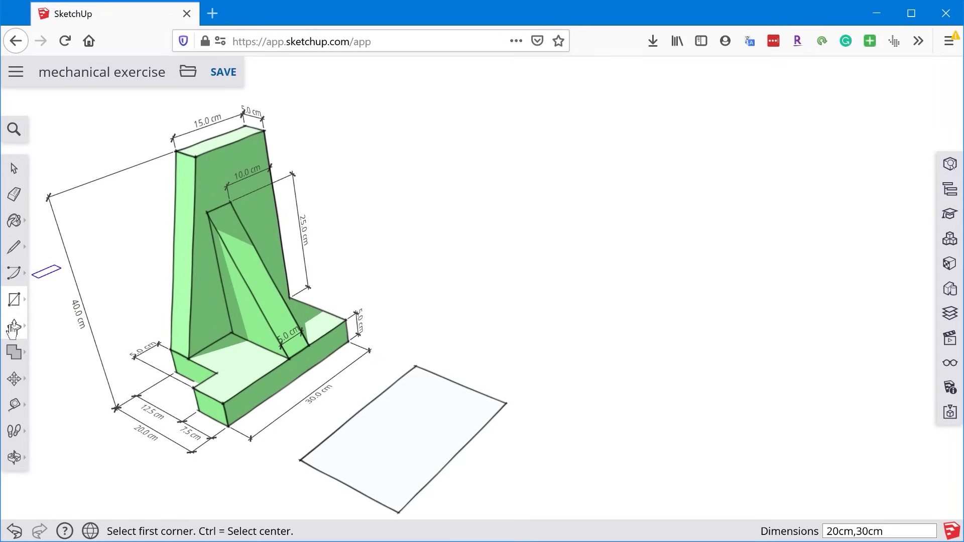
- Push/Pull the new rectangle face upward 5 cm into a box
{"action": "left_click", "coordinate": [12, 331]}
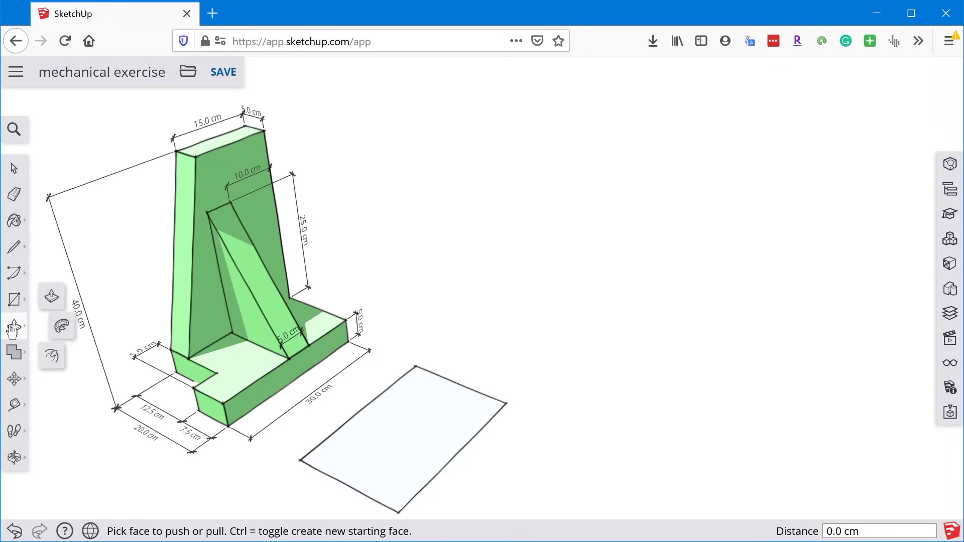
{"action": "left_click", "coordinate": [413, 415]}
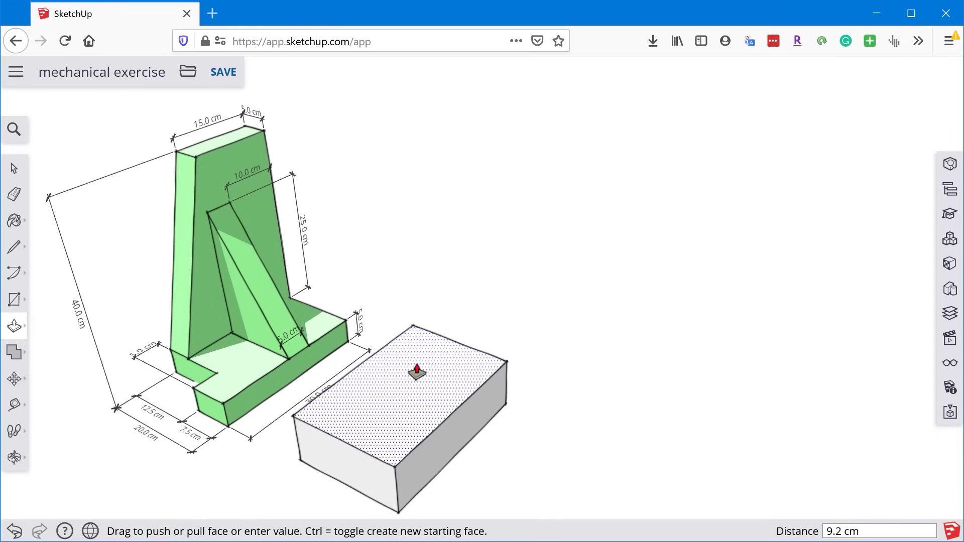
{"action": "left_click", "coordinate": [417, 372]}
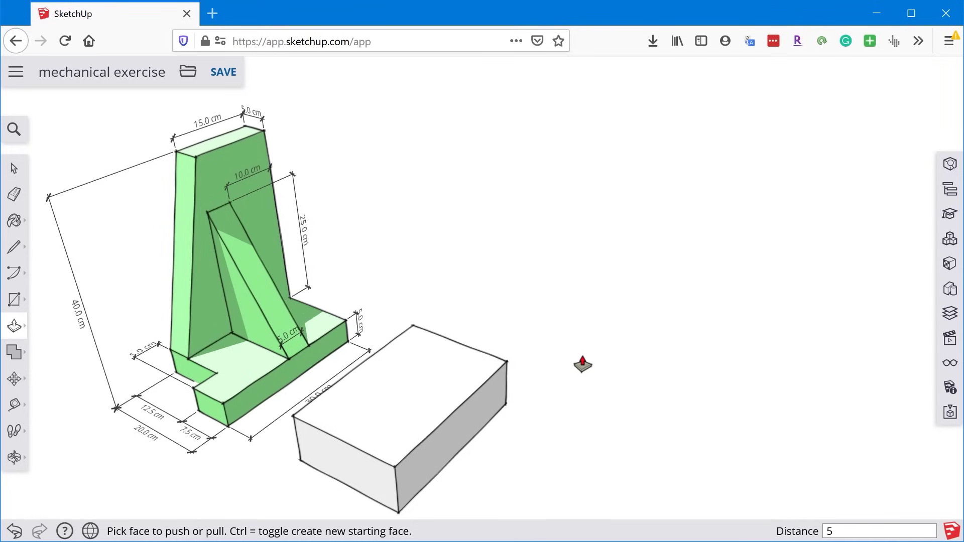
{"action": "key", "text": "Return"}
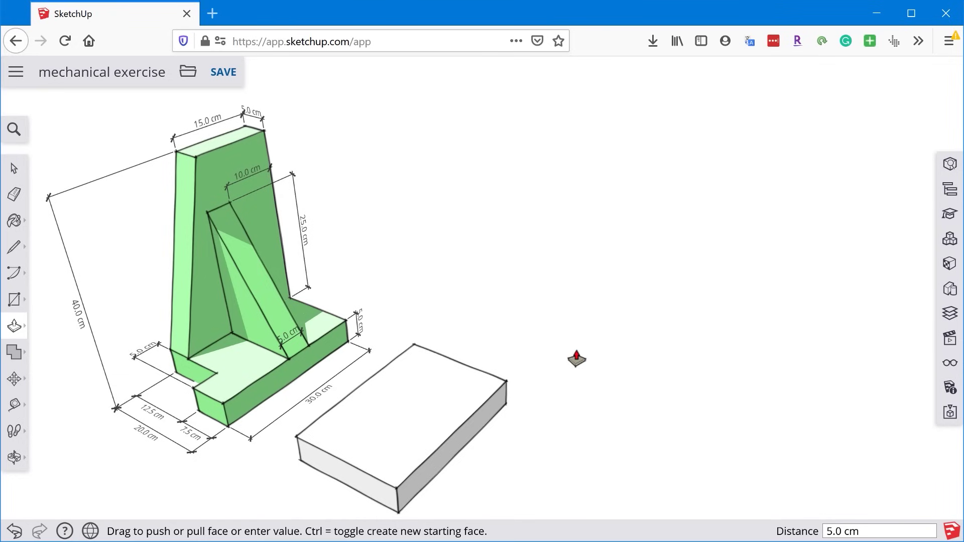
{"action": "left_click", "coordinate": [950, 390]}
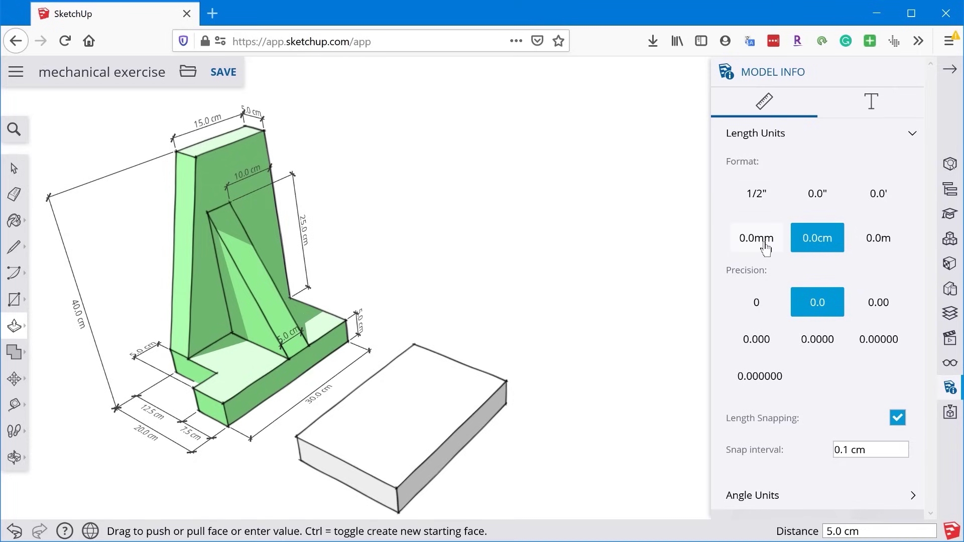
{"action": "left_click", "coordinate": [901, 76]}
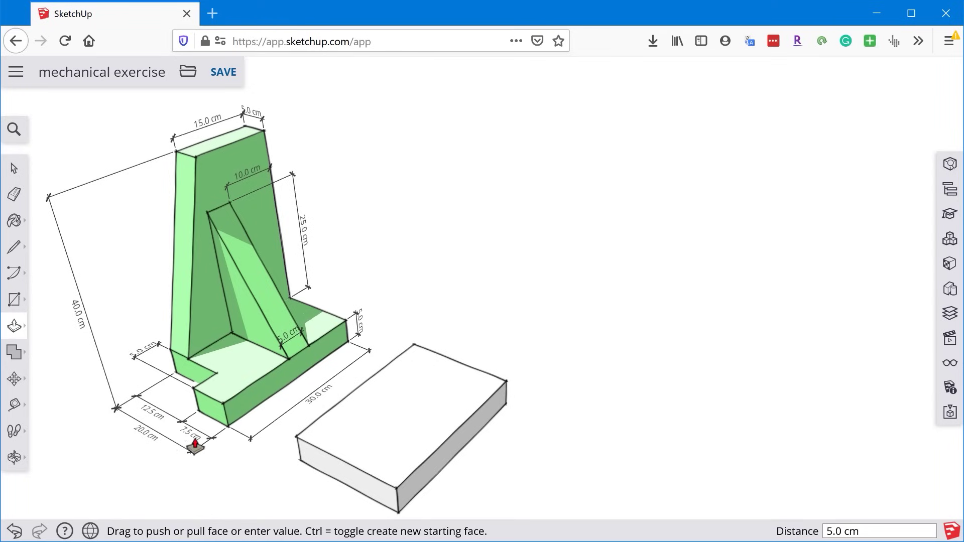
- Place a Tape Measure guide across the box from its front edge
{"action": "middle_click_drag", "start_coordinate": [223, 458], "coordinate": [382, 431]}
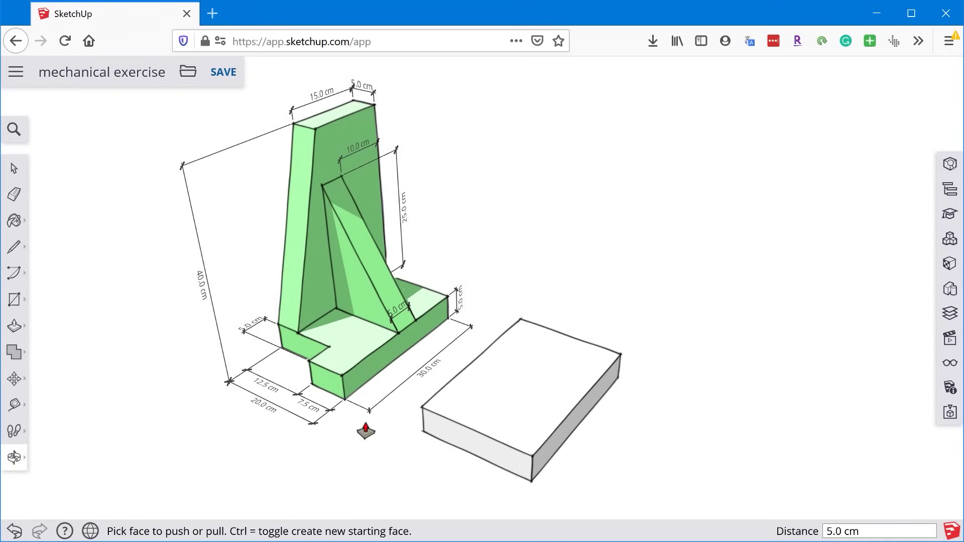
{"action": "scroll", "coordinate": [412, 467], "scroll_direction": "up", "scroll_amount": 2}
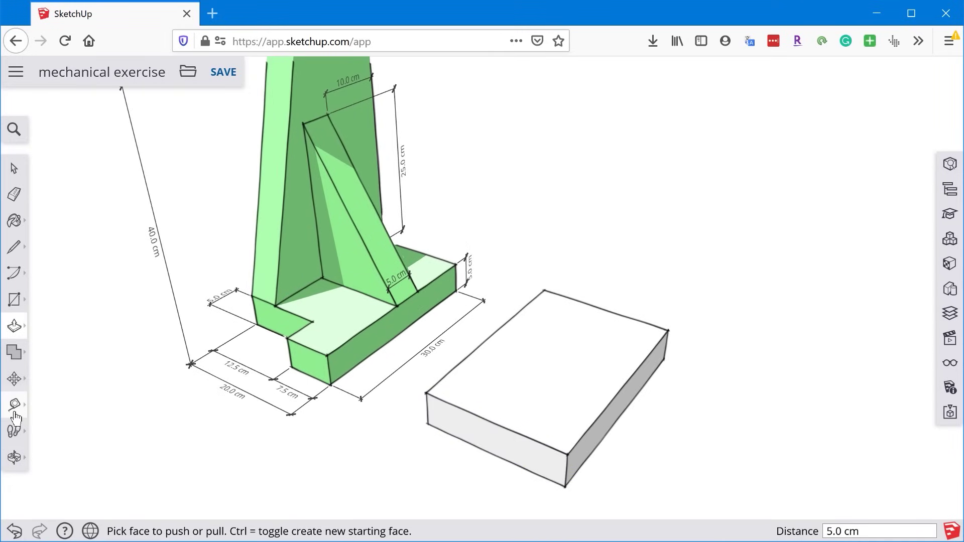
{"action": "left_click", "coordinate": [16, 414]}
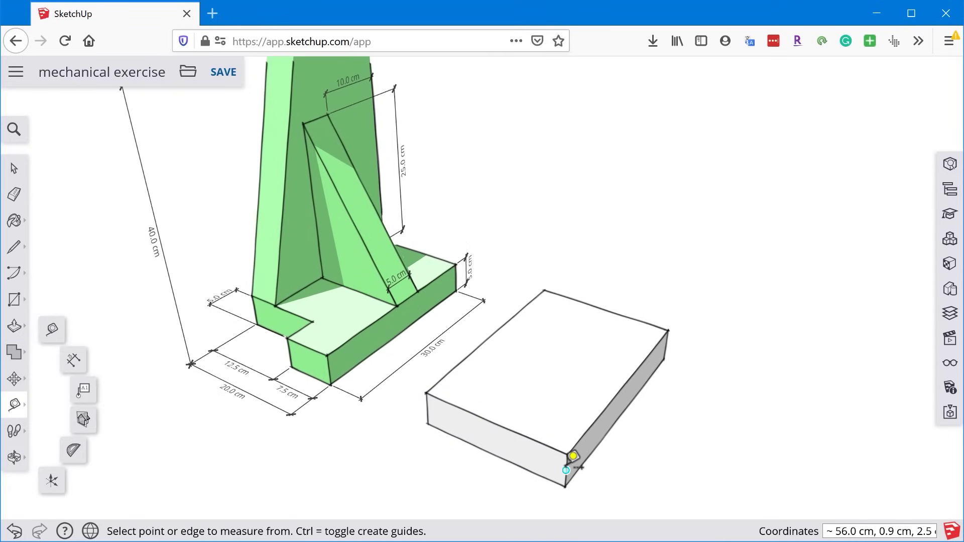
{"action": "left_click", "coordinate": [573, 456]}
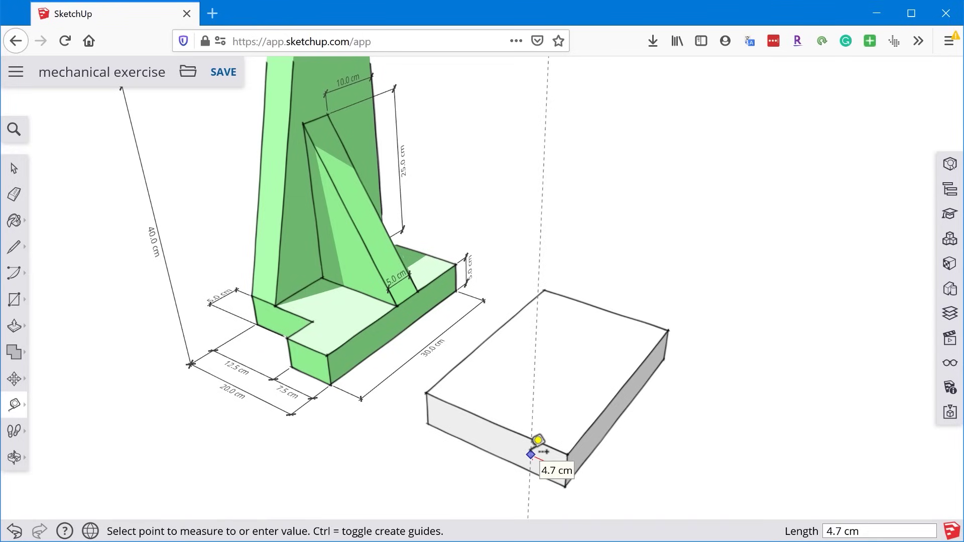
{"action": "left_click", "coordinate": [538, 441]}
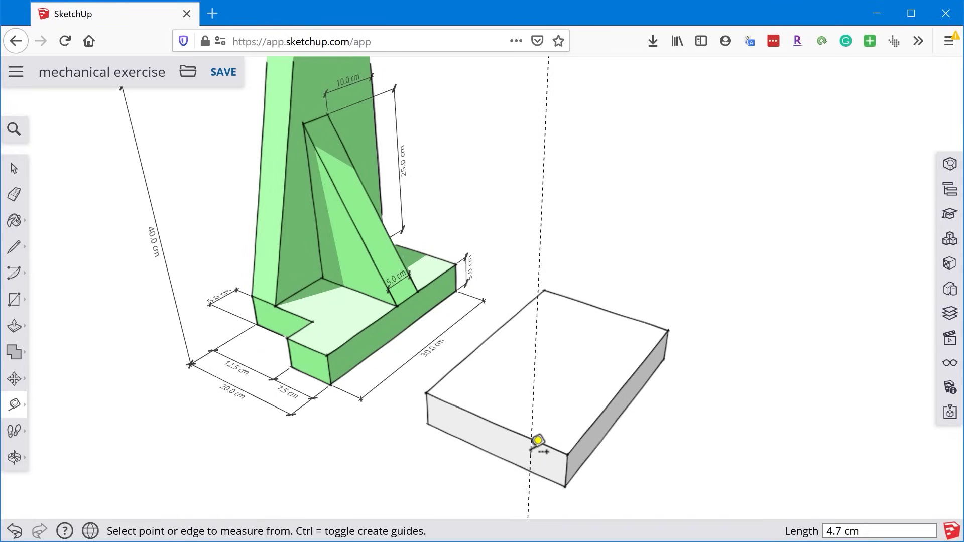
- Draw a vertical line from the guide's bottom intersection to the box's top edge
{"action": "left_click", "coordinate": [11, 251]}
{"action": "left_click", "coordinate": [510, 461]}
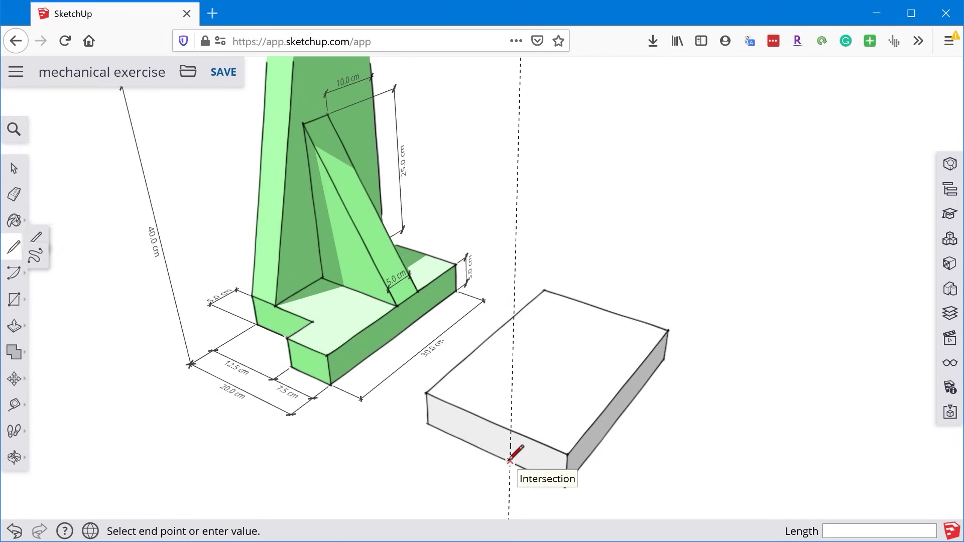
{"action": "left_click", "coordinate": [511, 430]}
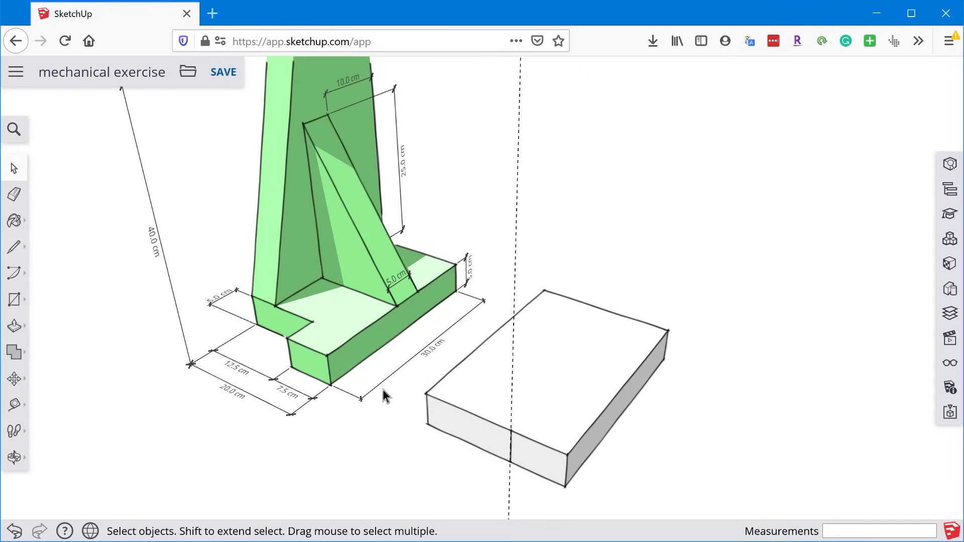
{"action": "left_click", "coordinate": [505, 442]}
- Push the left front face 5 cm into the box, then fill it back flush
{"action": "left_click", "coordinate": [15, 329]}
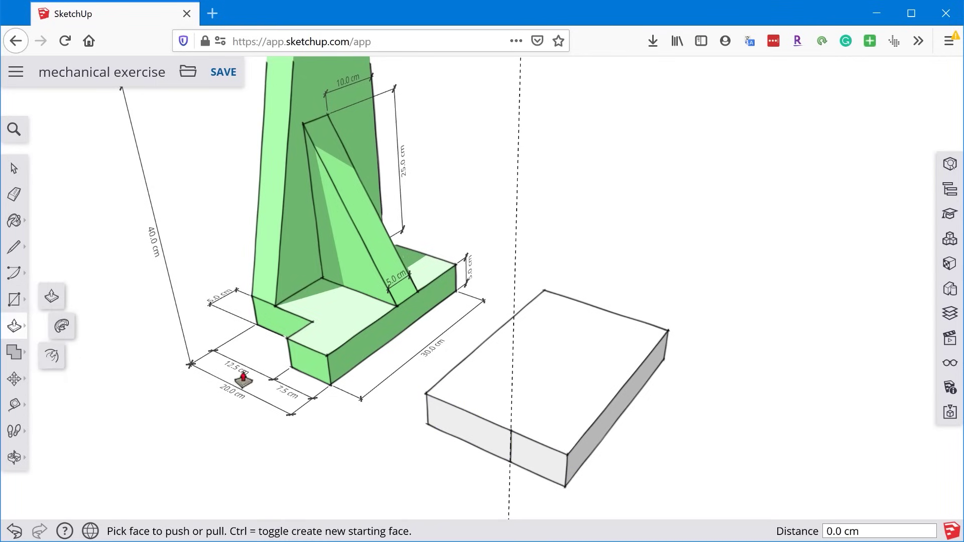
{"action": "left_click_drag", "start_coordinate": [462, 433], "coordinate": [482, 400]}
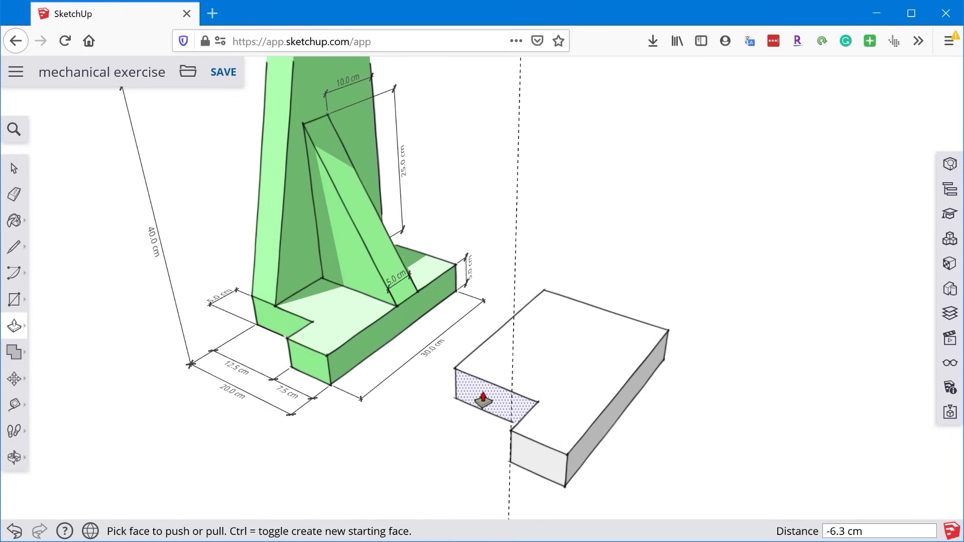
{"action": "type", "text": "5cm"}
{"action": "key", "text": "Return"}
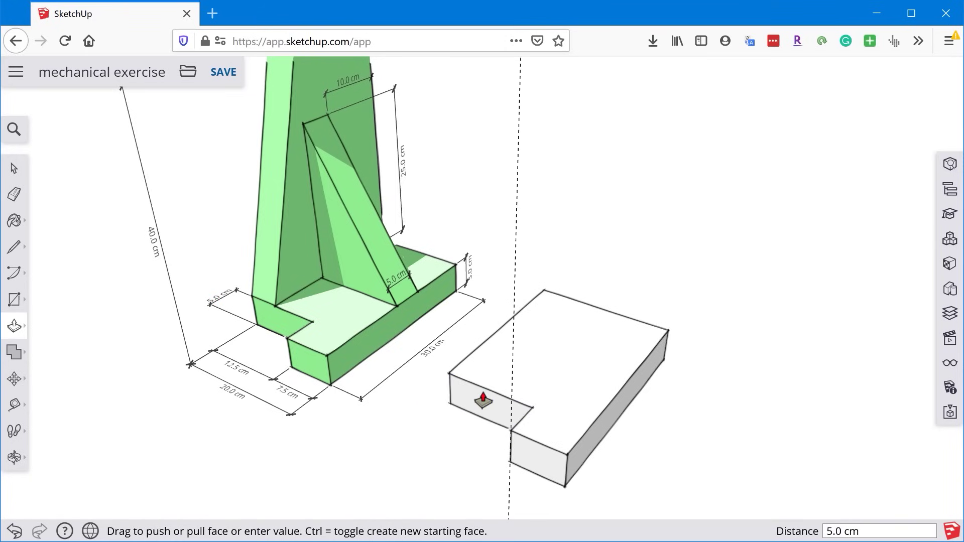
{"action": "left_click", "coordinate": [603, 436]}
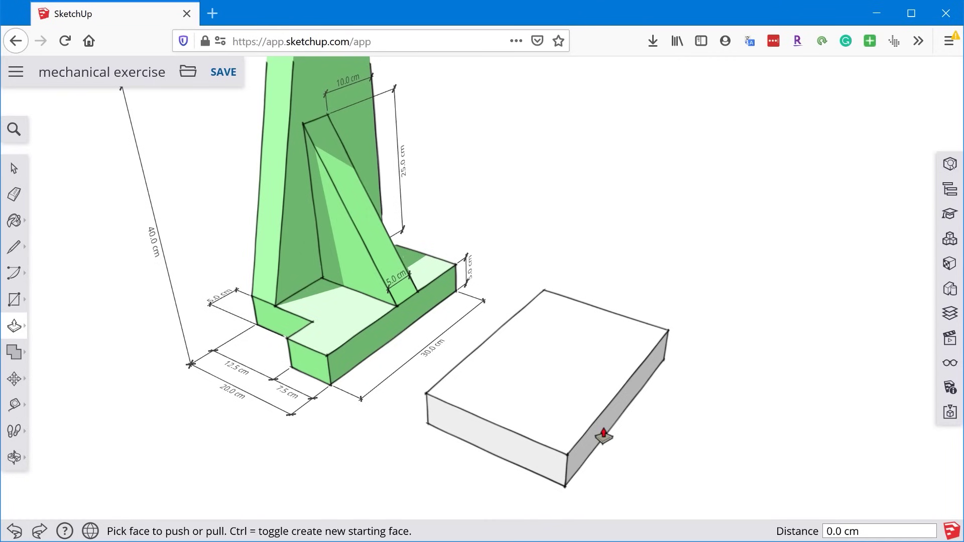
{"action": "middle_click_drag", "start_coordinate": [551, 467], "coordinate": [522, 451]}
- Copy the box's vertical front corner edge 7.5 cm along the front face
{"action": "key", "text": "space"}
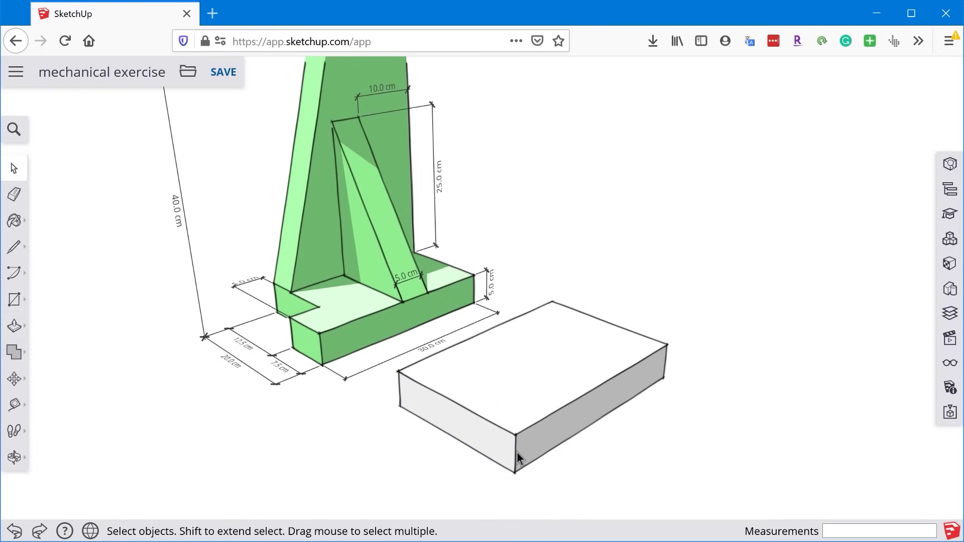
{"action": "left_click", "coordinate": [516, 455]}
{"action": "left_click", "coordinate": [17, 380]}
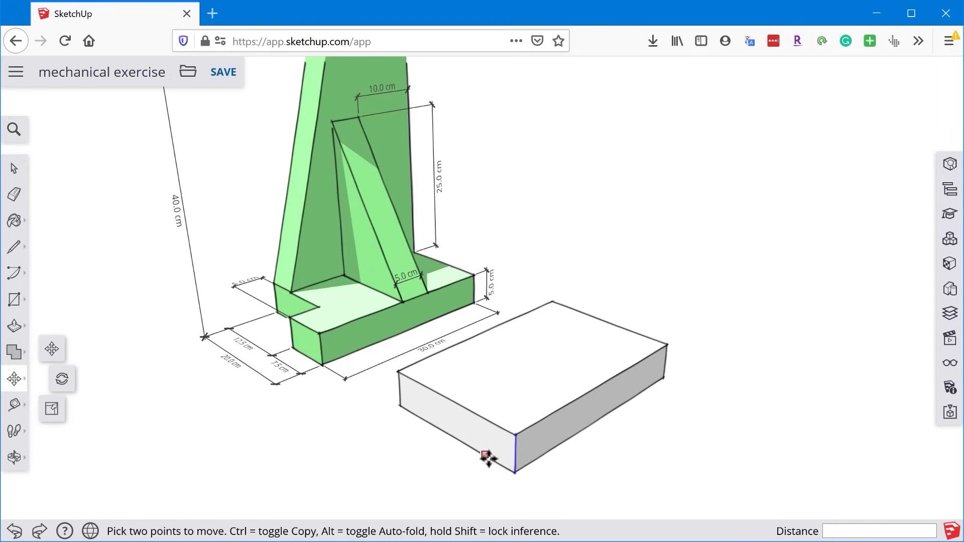
{"action": "left_click", "coordinate": [512, 471]}
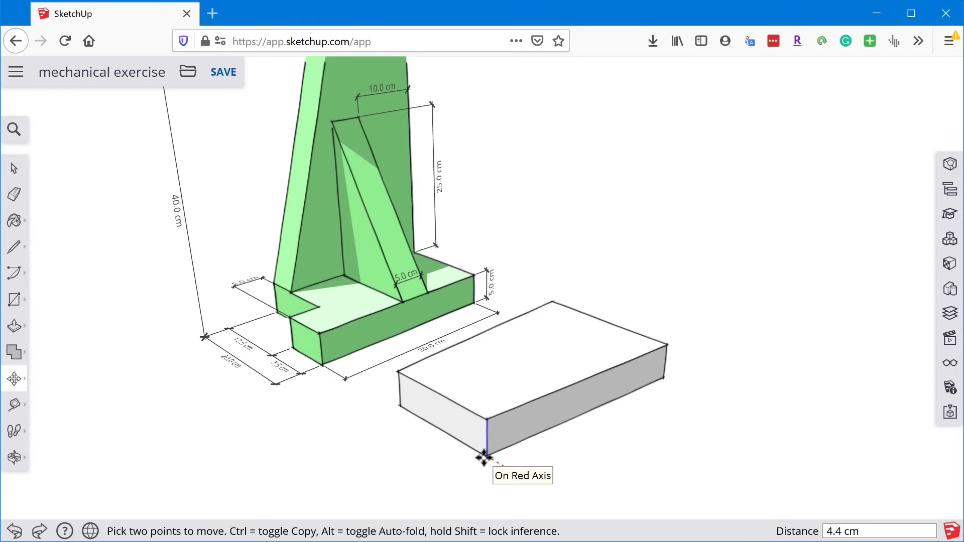
{"action": "key", "text": "ctrl"}
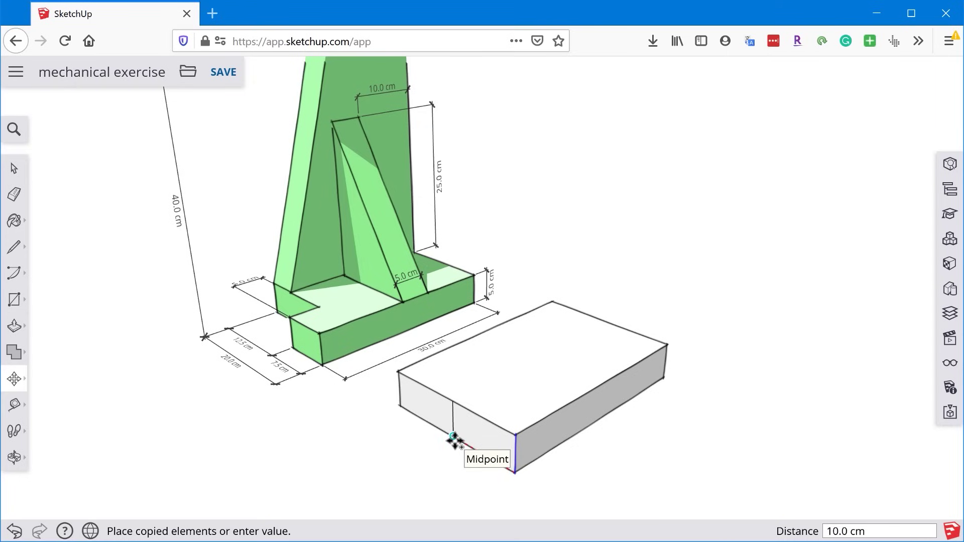
{"action": "type", "text": "7.5"}
{"action": "key", "text": "Return"}
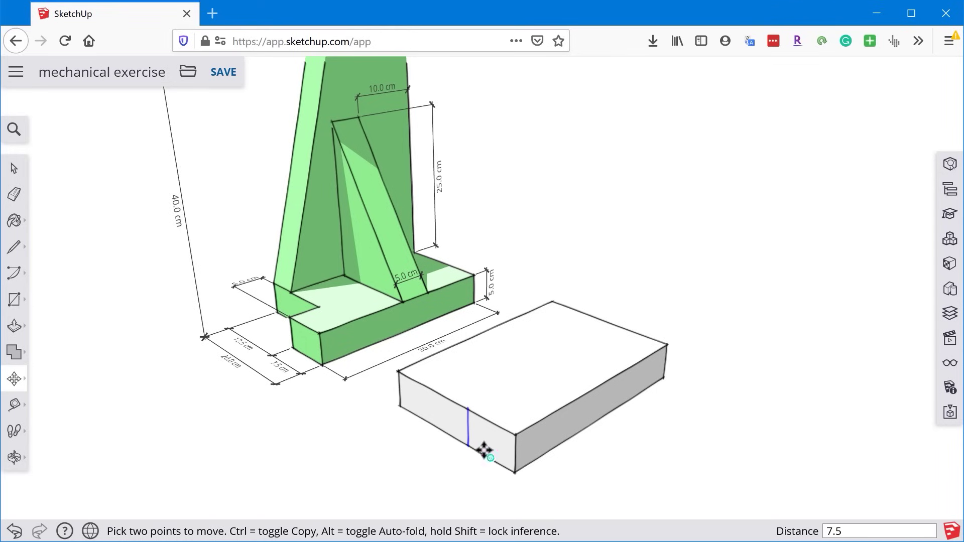
{"action": "left_click", "coordinate": [14, 169]}
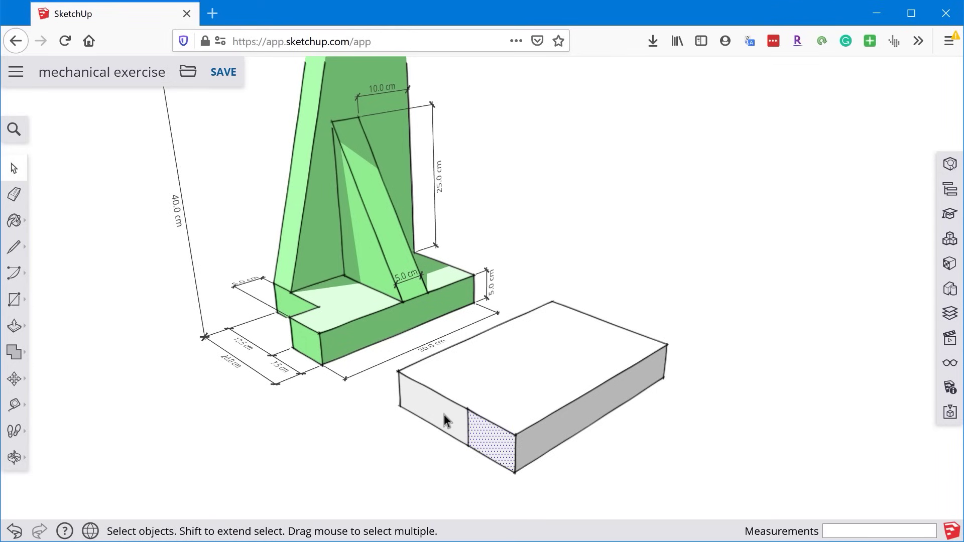
- Push the marked corner face 5 cm inward to cut a notch
{"action": "key", "text": "p"}
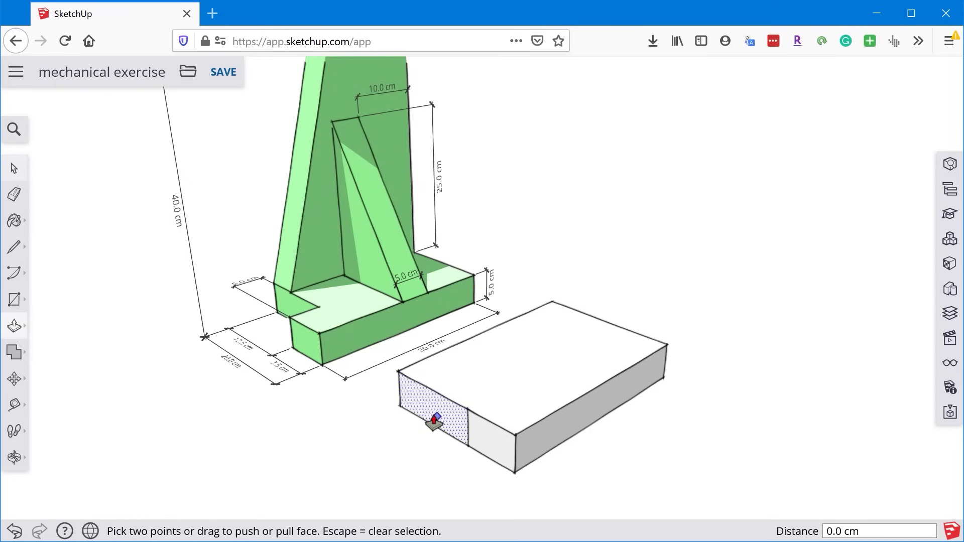
{"action": "left_click", "coordinate": [434, 421]}
{"action": "left_click", "coordinate": [456, 402]}
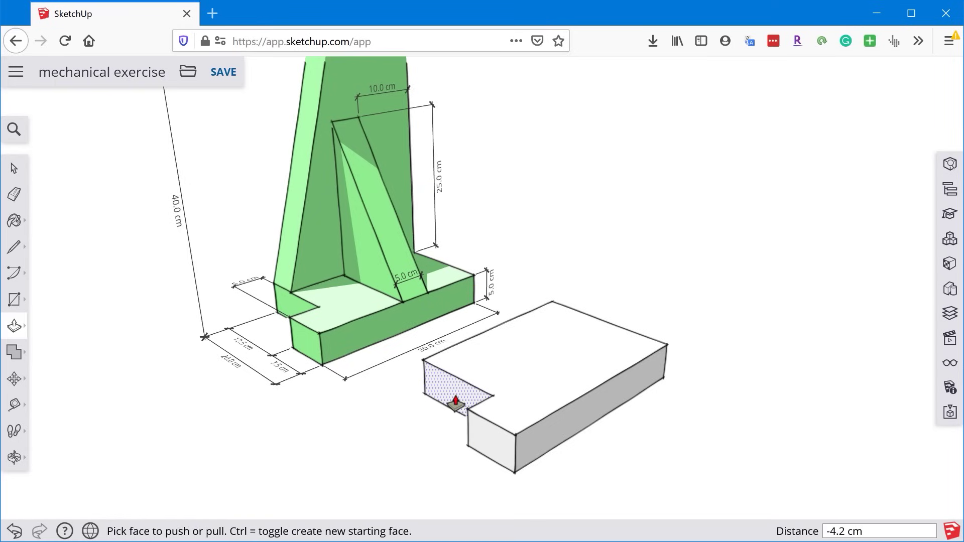
{"action": "type", "text": "5"}
{"action": "key", "text": "Return"}
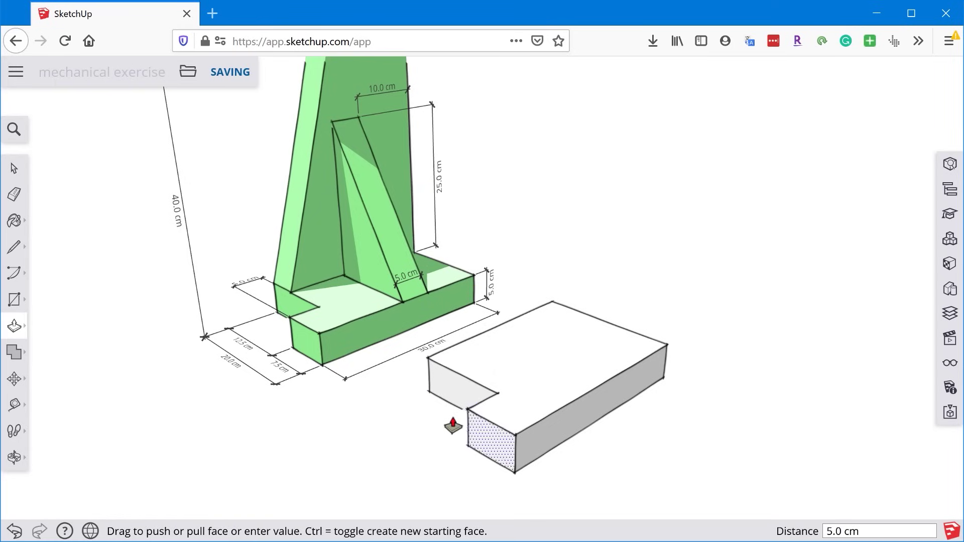
{"action": "middle_click_drag", "start_coordinate": [452, 259], "coordinate": [449, 307], "text": "shift"}
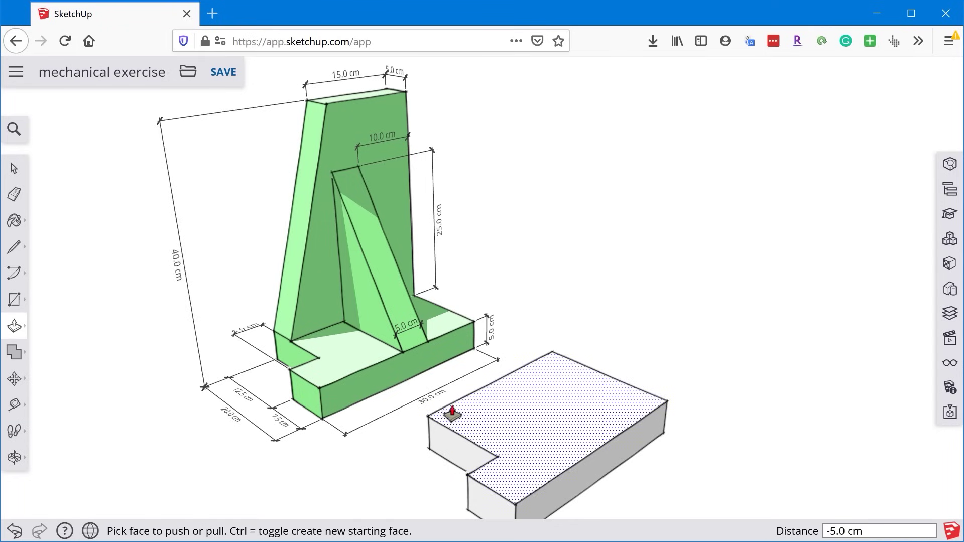
- Create a guide 5 cm from the box's long top edge
{"action": "key", "text": "t"}
{"action": "left_click", "coordinate": [467, 396]}
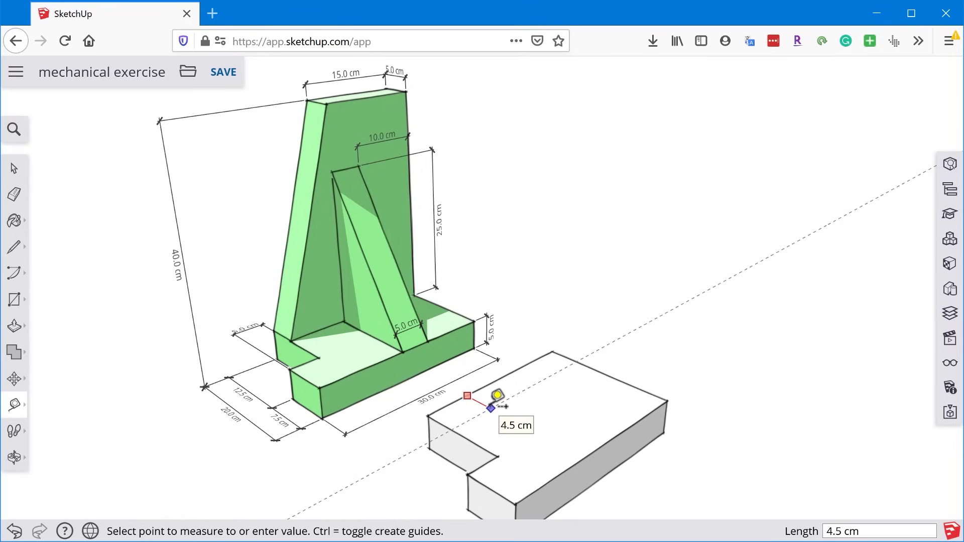
{"action": "type", "text": "5"}
{"action": "key", "text": "Return"}
- Draw a line along the guide across the box top to the far edge
{"action": "key", "text": "l"}
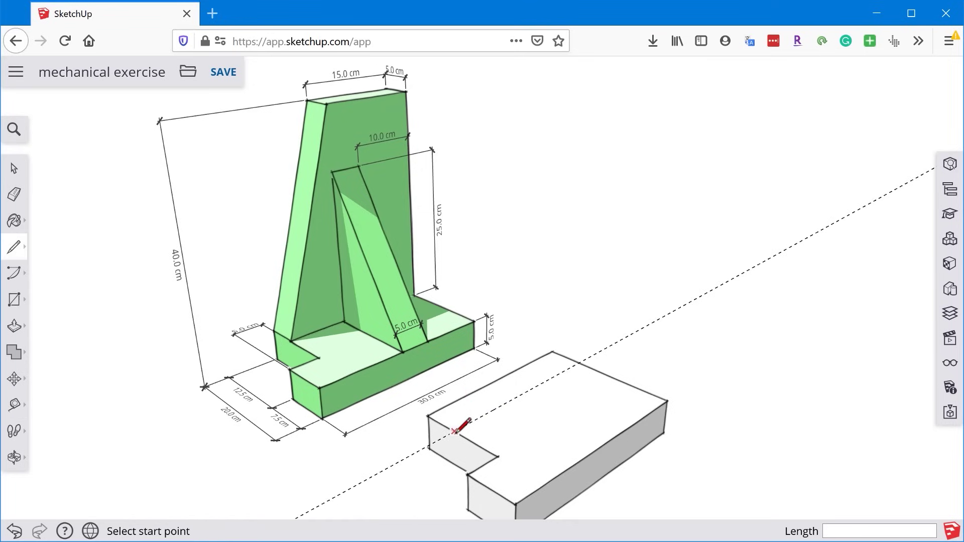
{"action": "left_click", "coordinate": [455, 431]}
{"action": "left_click", "coordinate": [579, 362]}
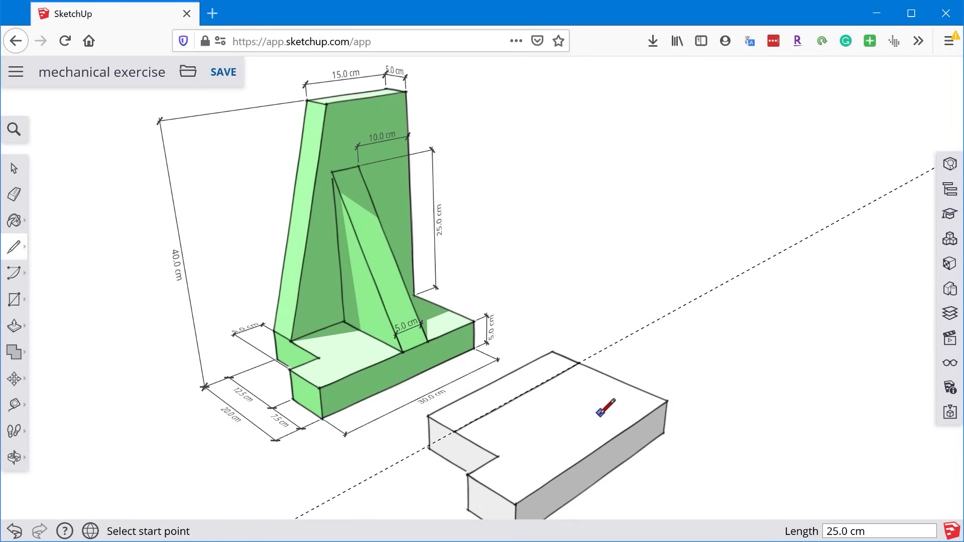
- Copy the long back top edge 5 cm with Move, then undo the copy
{"action": "key", "text": "space"}
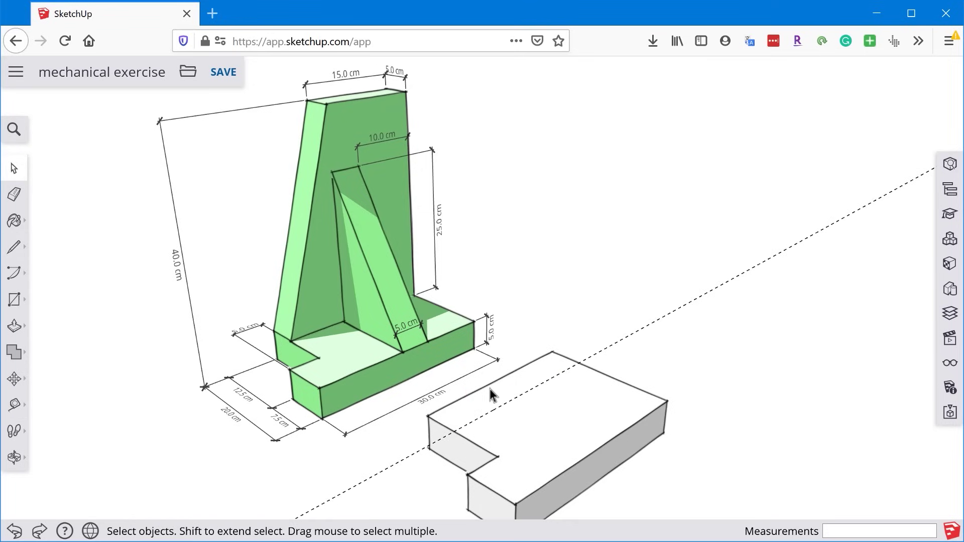
{"action": "left_click", "coordinate": [489, 394]}
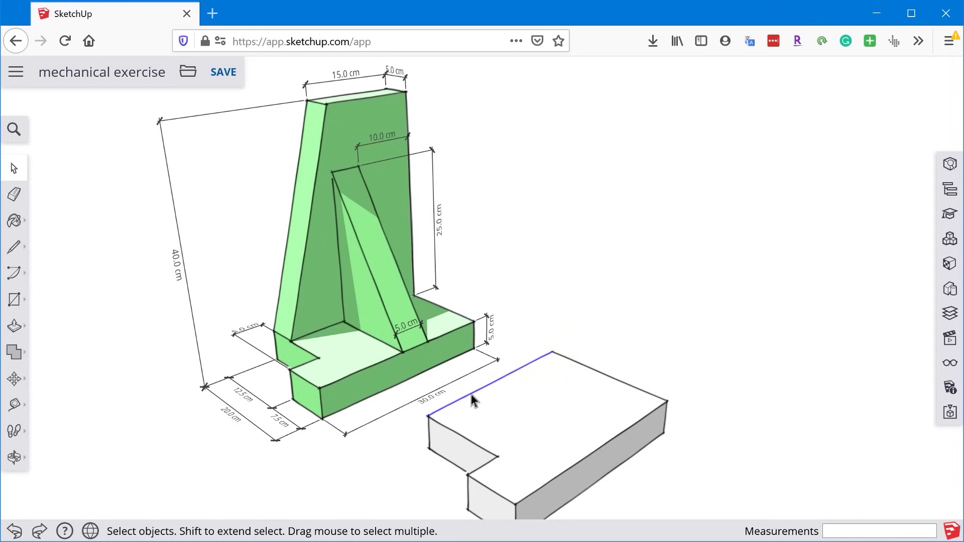
{"action": "key", "text": "m"}
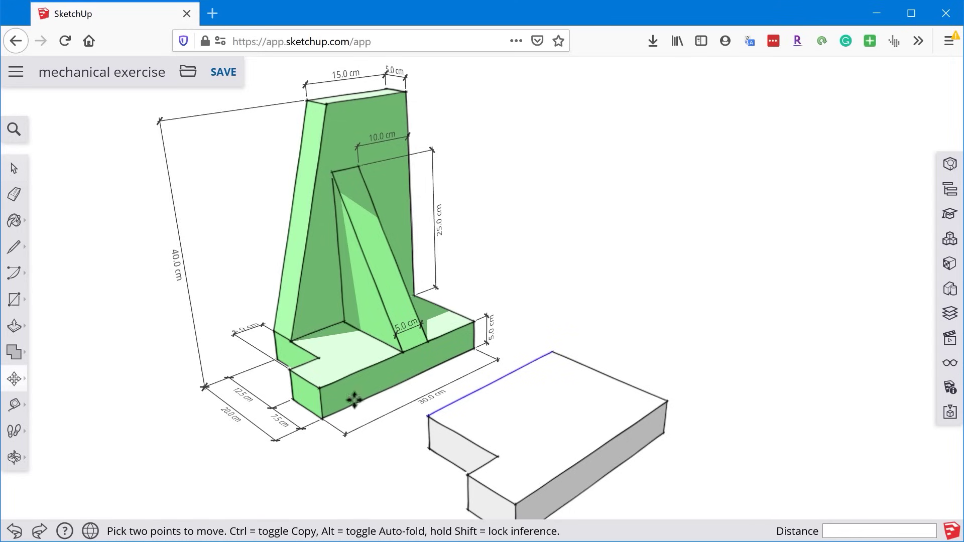
{"action": "key", "text": "ctrl"}
{"action": "left_click", "coordinate": [428, 416]}
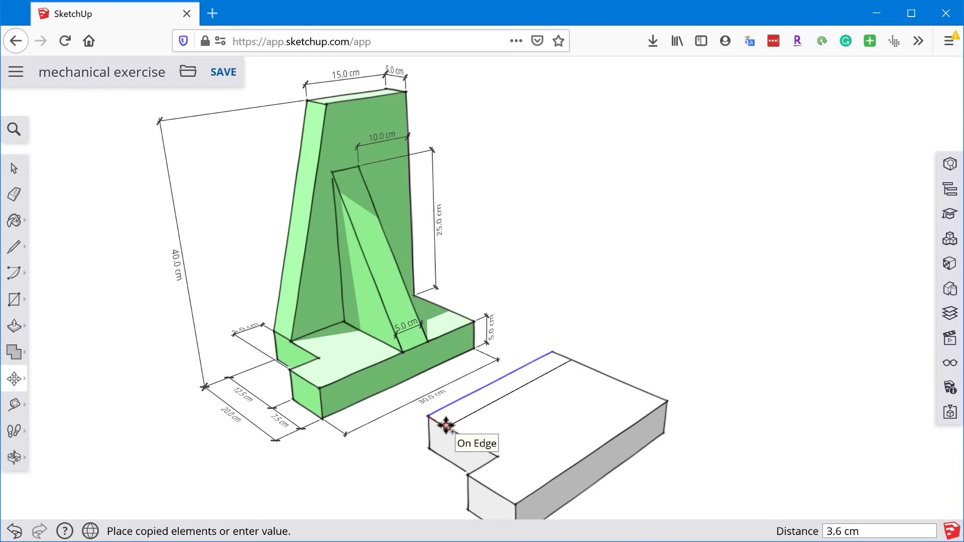
{"action": "left_click", "coordinate": [446, 425]}
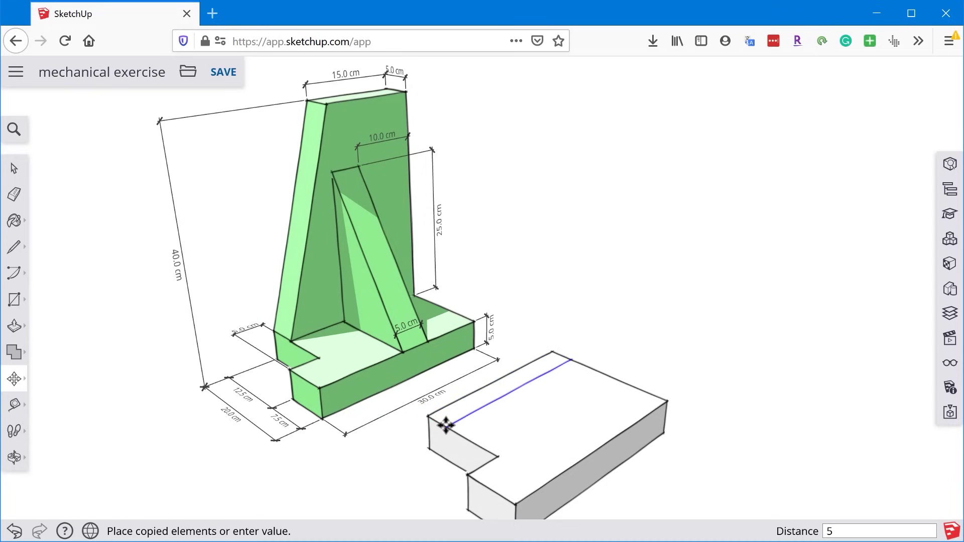
{"action": "type", "text": "5"}
{"action": "key", "text": "Return"}
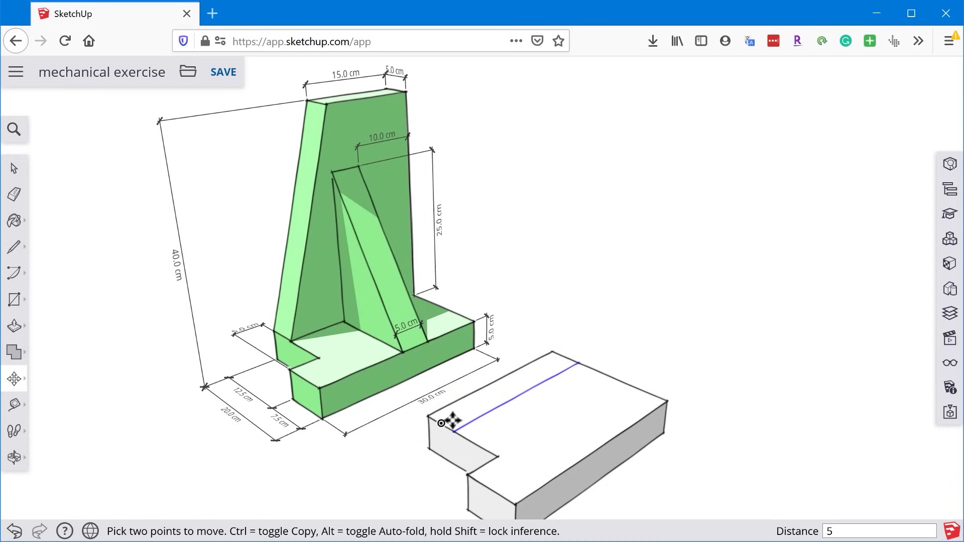
{"action": "key", "text": "ctrl+z"}
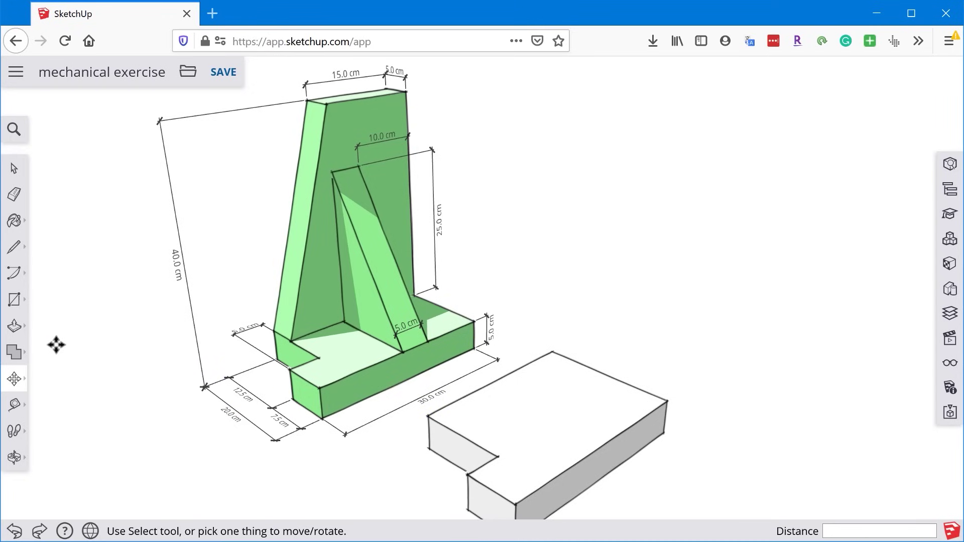
- Draw a rectangle from the box's top front corner to a point on the far edge
{"action": "left_click", "coordinate": [14, 299]}
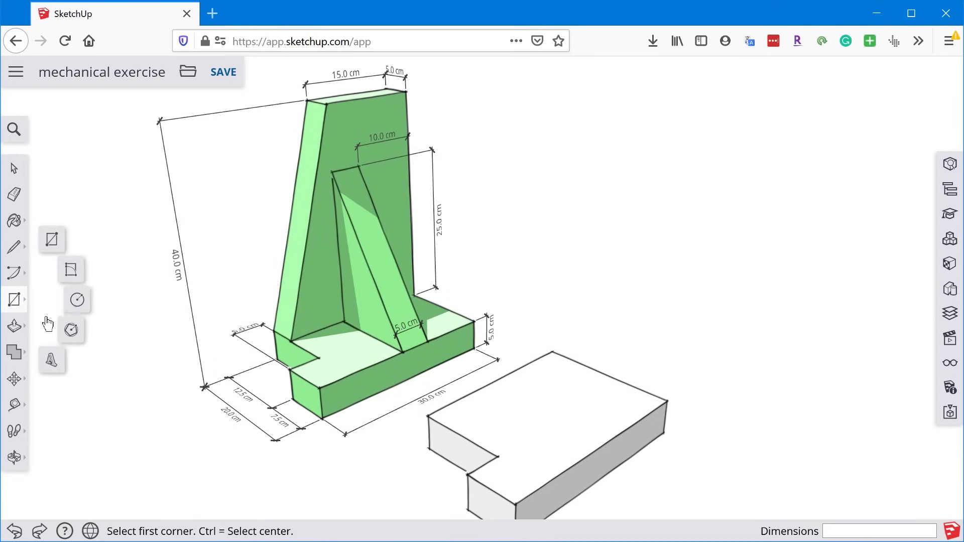
{"action": "left_click", "coordinate": [428, 416]}
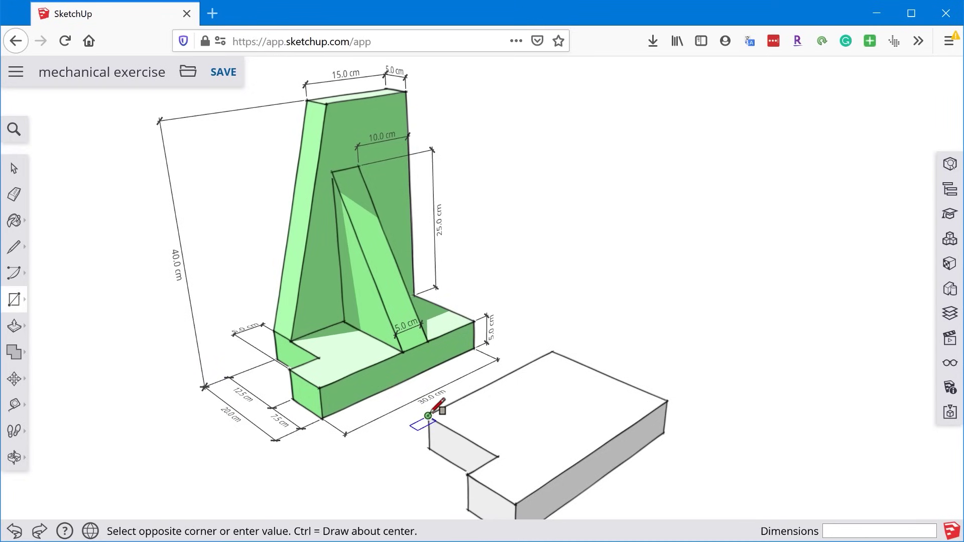
{"action": "left_click", "coordinate": [586, 365]}
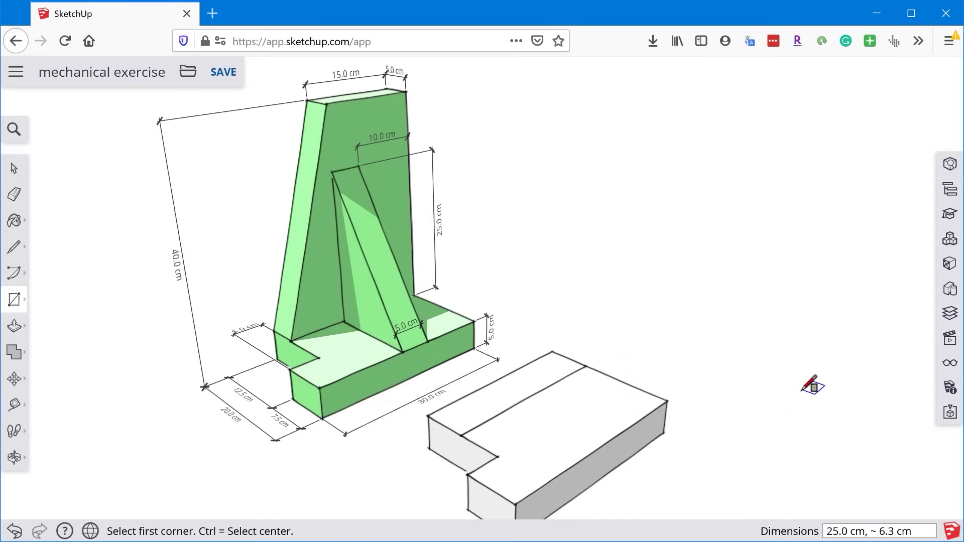
- Resize the rectangle strip to 5 cm wide using the Dimensions box
{"action": "key", "text": "Escape"}
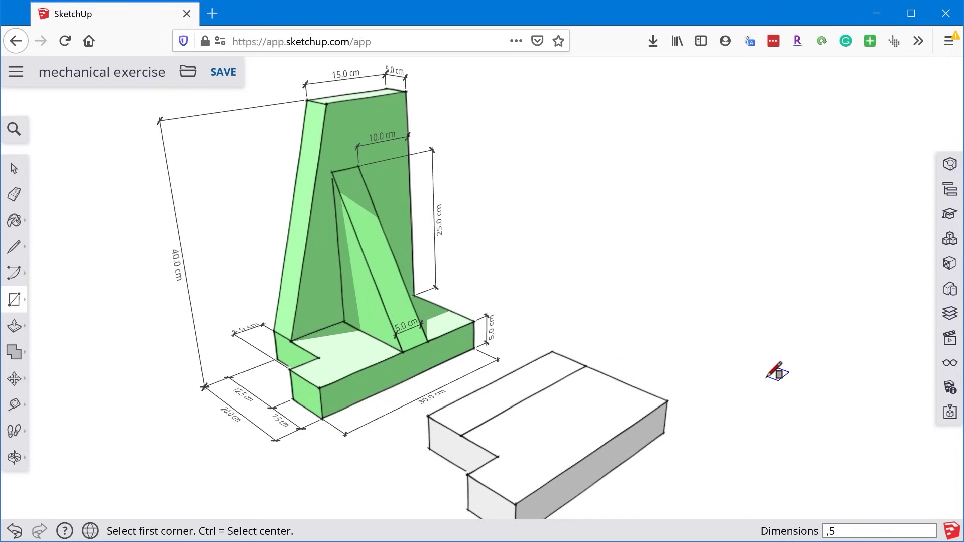
{"action": "key", "text": "Return"}
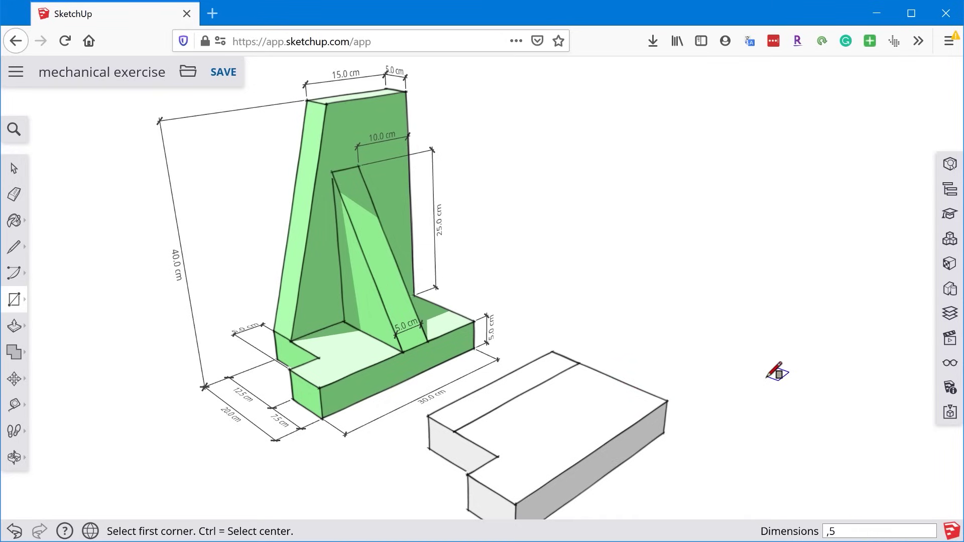
{"action": "left_click", "coordinate": [14, 332]}
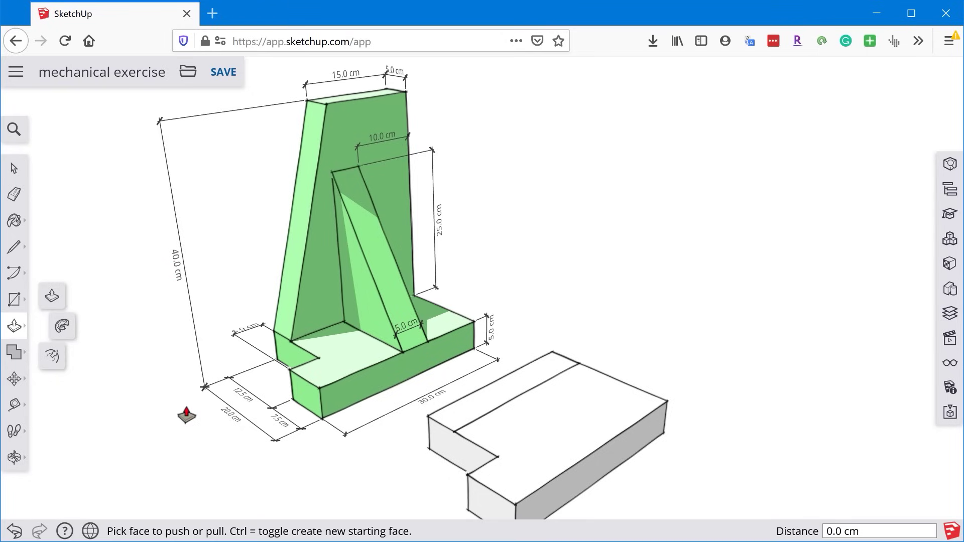
- Place a Tape Measure guide high above the white block, measured upward from its notch corner
{"action": "left_click", "coordinate": [14, 405]}
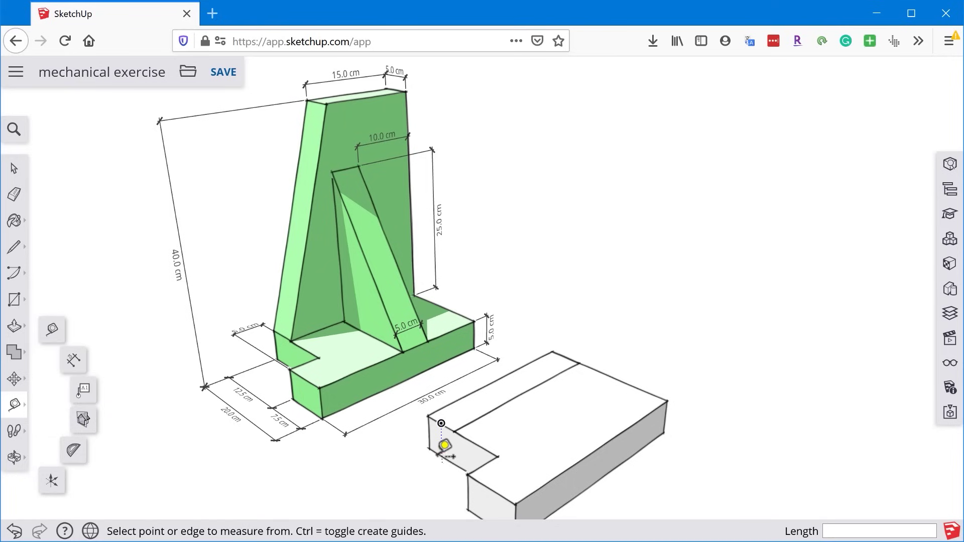
{"action": "left_click", "coordinate": [454, 432]}
{"action": "left_click", "coordinate": [453, 463]}
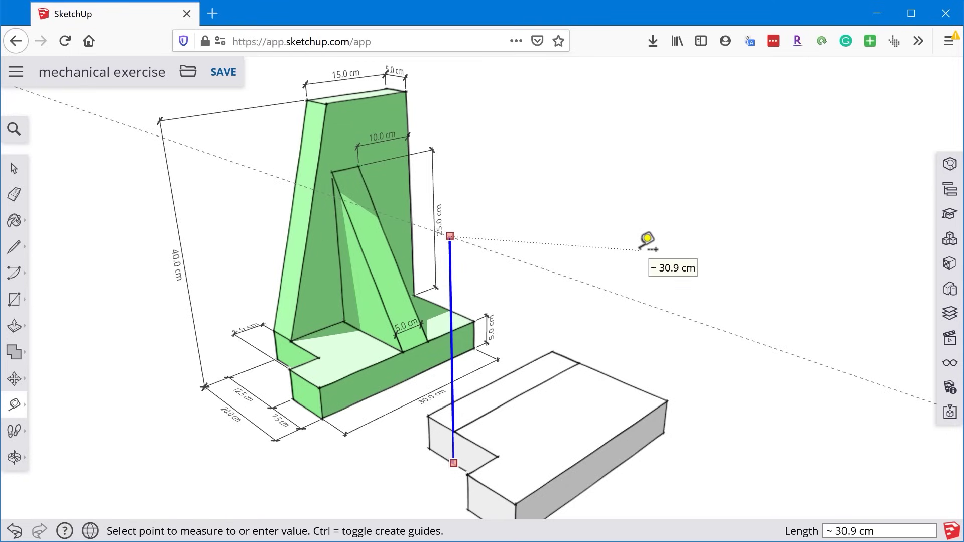
{"action": "left_click", "coordinate": [647, 238]}
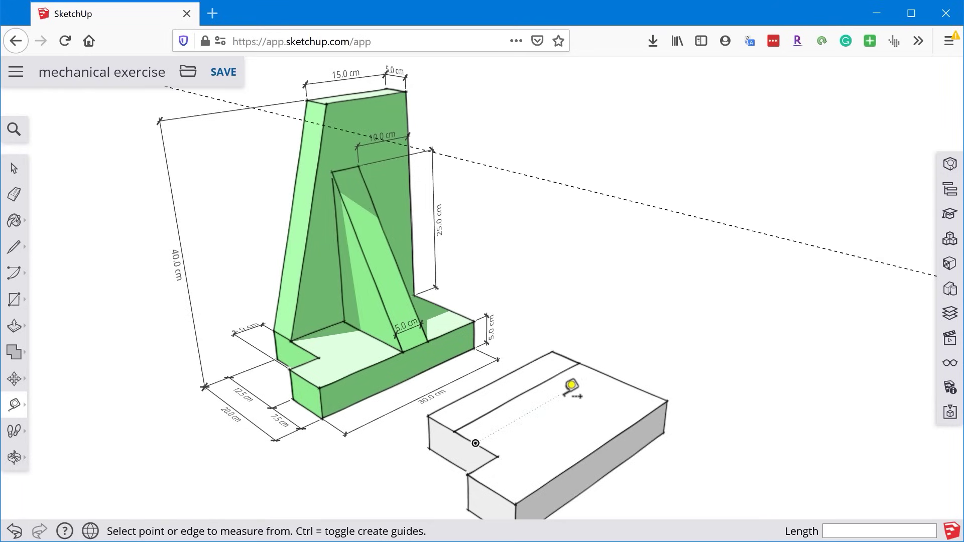
{"action": "middle_click_drag", "start_coordinate": [573, 425], "coordinate": [430, 394]}
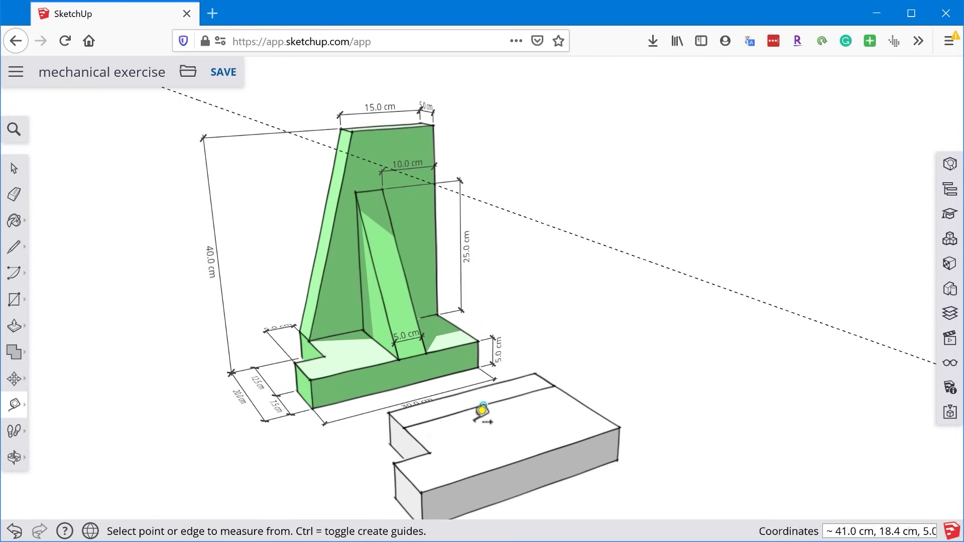
{"action": "middle_click_drag", "start_coordinate": [482, 410], "coordinate": [523, 428]}
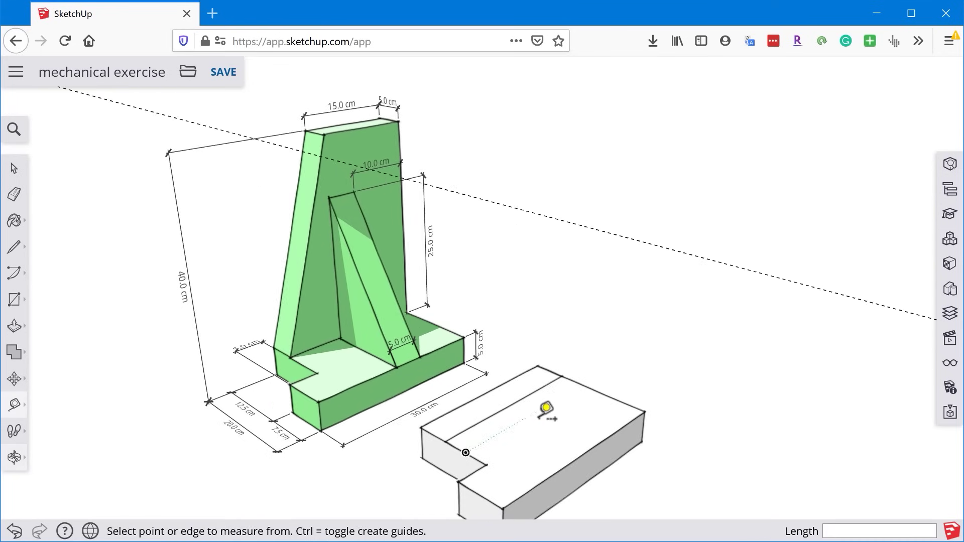
{"action": "middle_click_drag", "start_coordinate": [543, 387], "coordinate": [495, 352]}
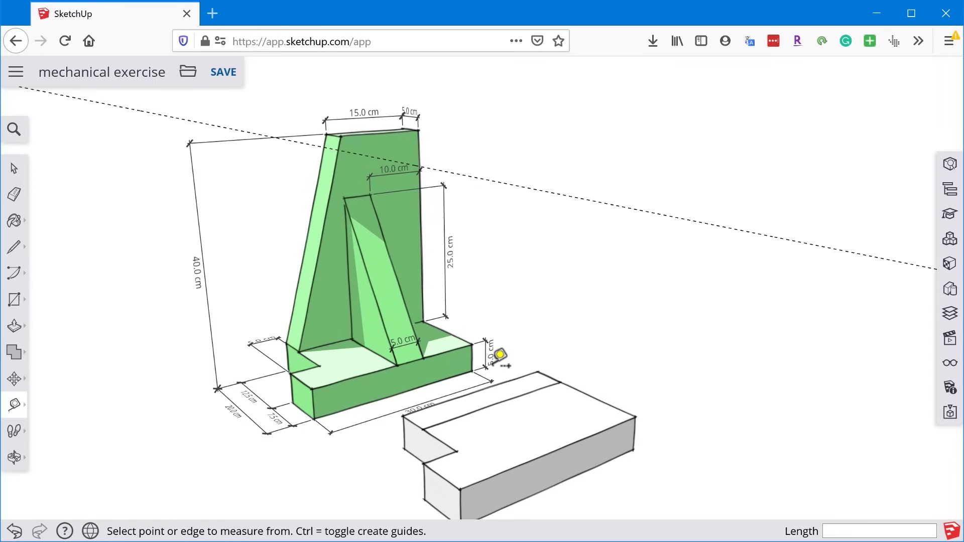
{"action": "middle_click_drag", "start_coordinate": [514, 356], "coordinate": [531, 401]}
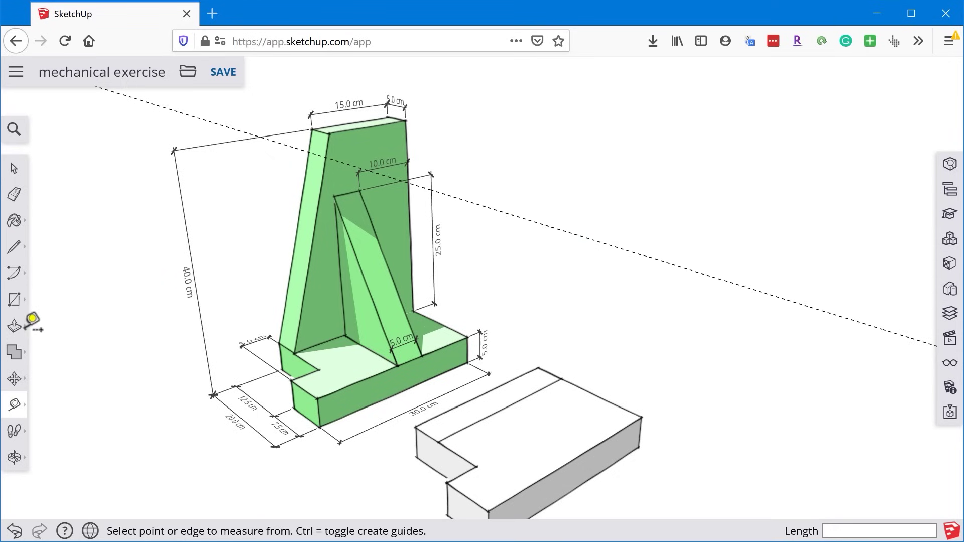
- Push/Pull the block's narrow back strip up 35 cm into a tall wall
{"action": "left_click", "coordinate": [12, 333]}
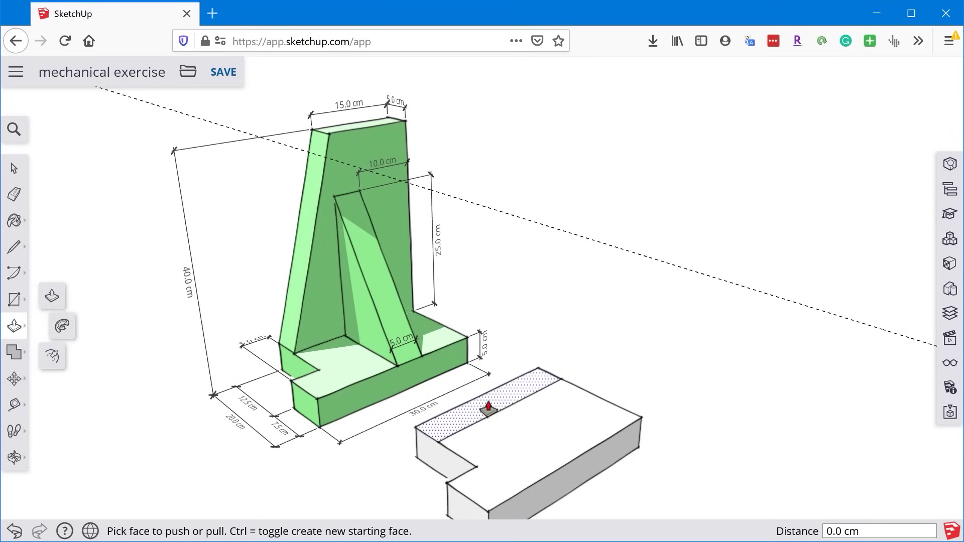
{"action": "left_click", "coordinate": [520, 397]}
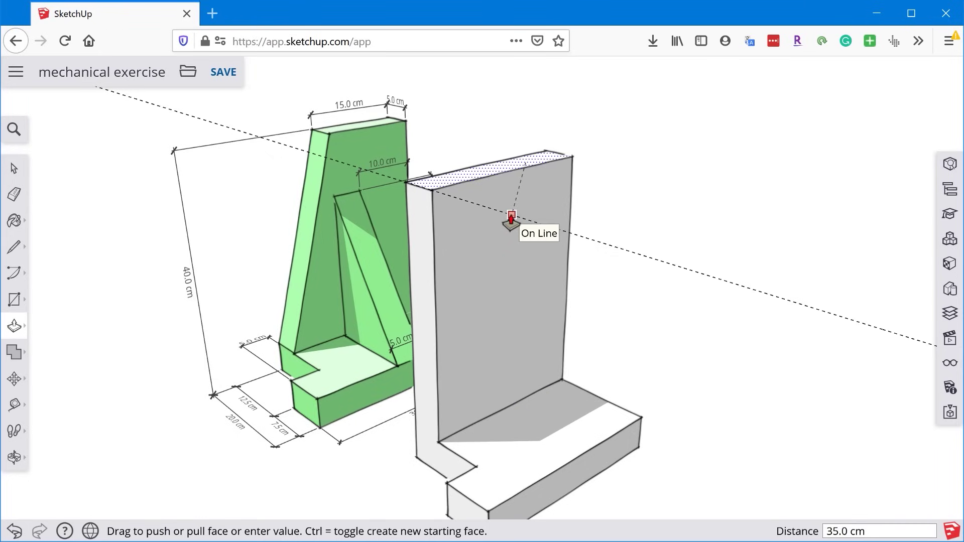
{"action": "left_click", "coordinate": [511, 217]}
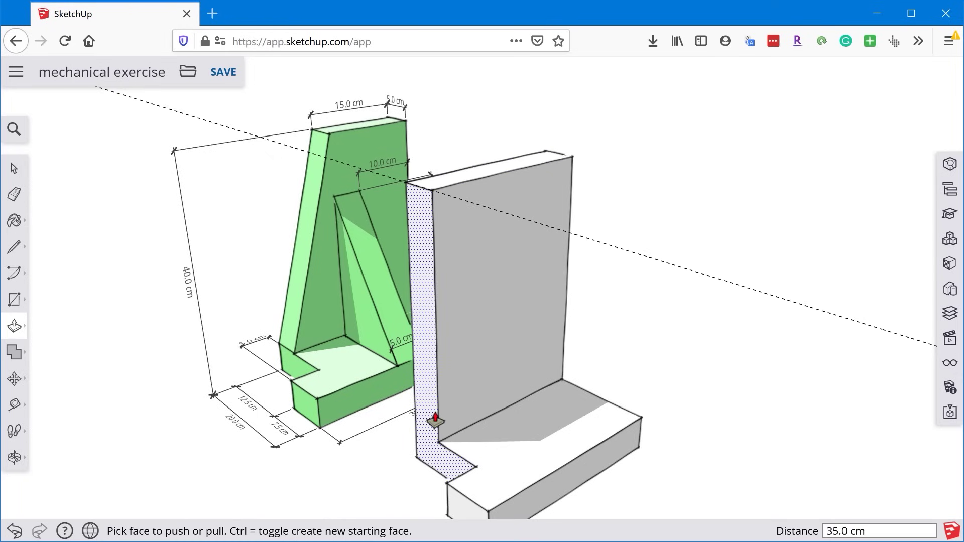
{"action": "middle_click_drag", "start_coordinate": [435, 419], "coordinate": [338, 399]}
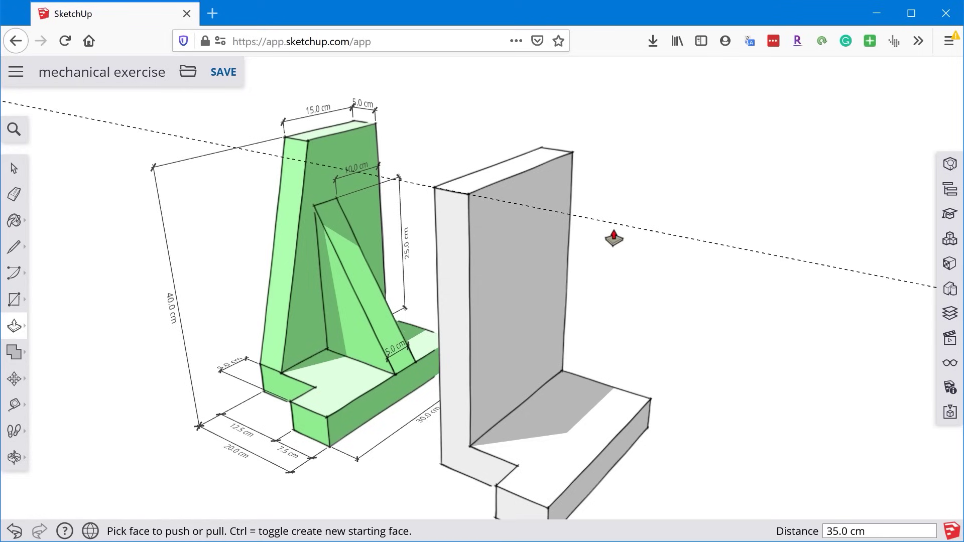
- Erase the dashed guide line and save the 'mechanical exercise' model
{"action": "key", "text": "e"}
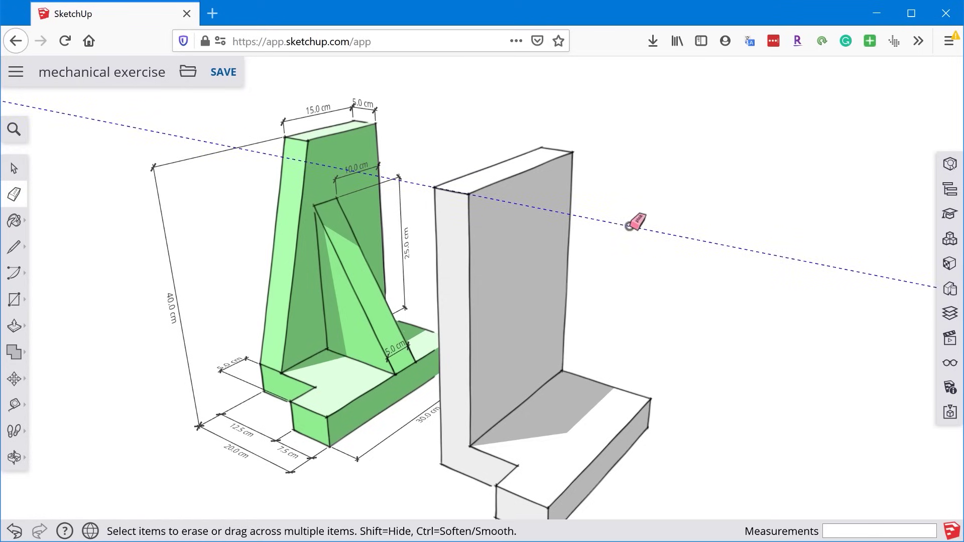
{"action": "left_click", "coordinate": [632, 224]}
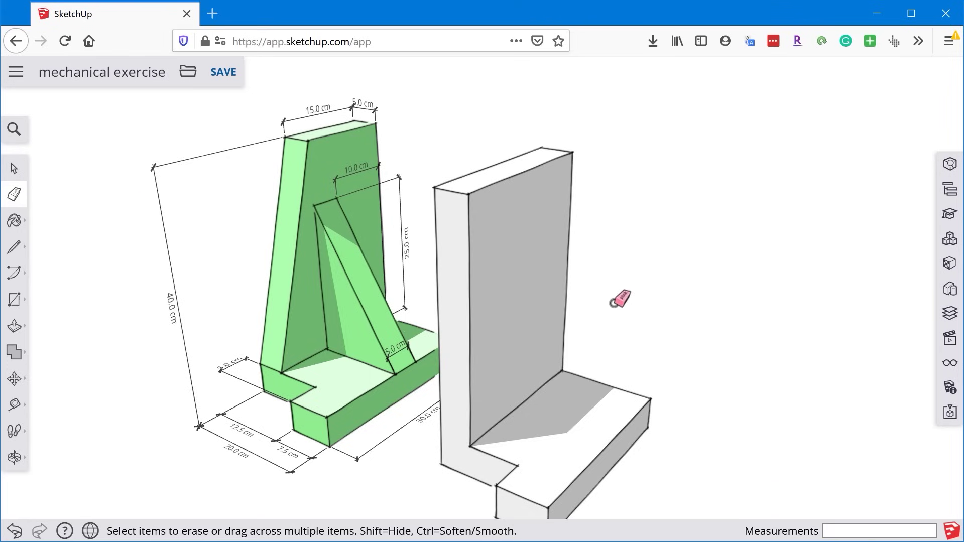
{"action": "middle_click_drag", "start_coordinate": [620, 317], "coordinate": [606, 318]}
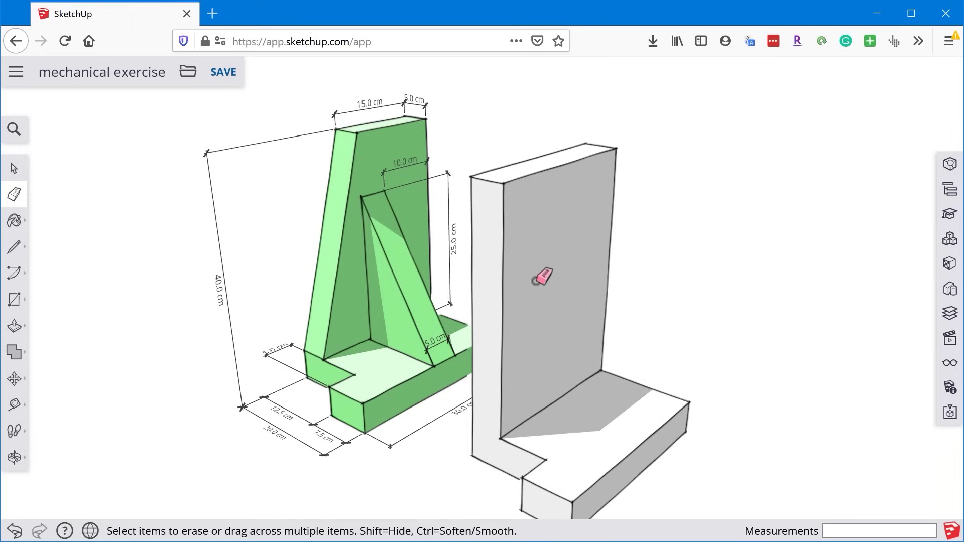
{"action": "key", "text": "space"}
{"action": "key", "text": "ctrl+s"}
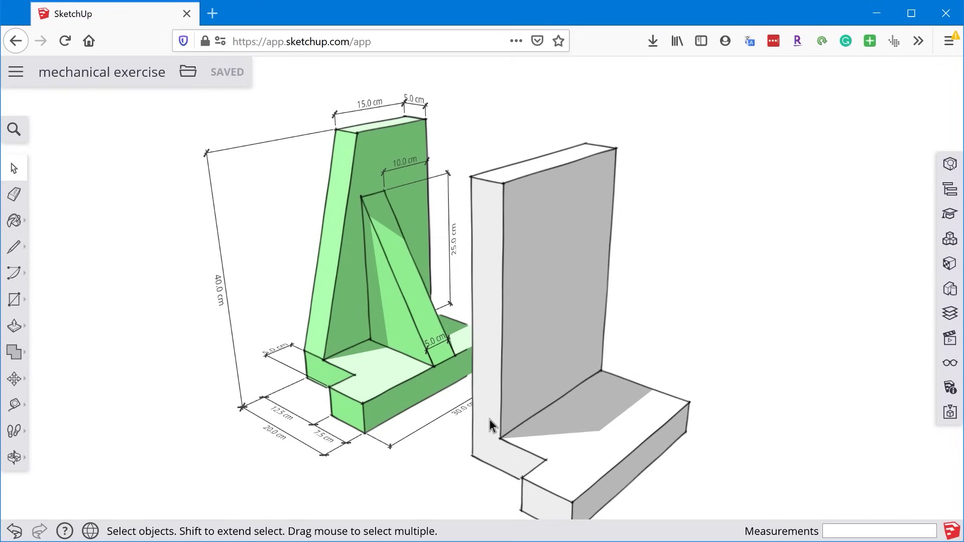
- Draw a 5.0 cm line across the wall's side face from its inner bottom corner
{"action": "left_click", "coordinate": [13, 247]}
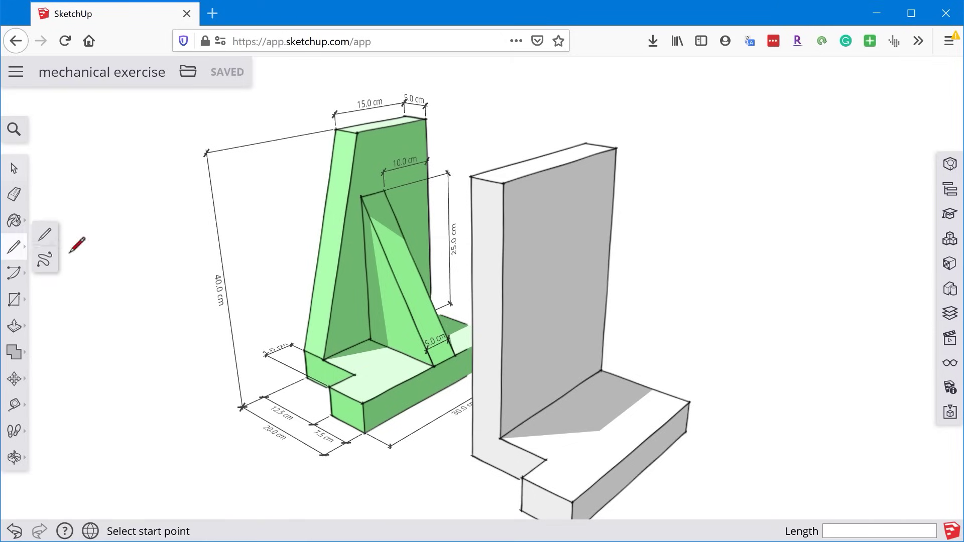
{"action": "left_click", "coordinate": [501, 438]}
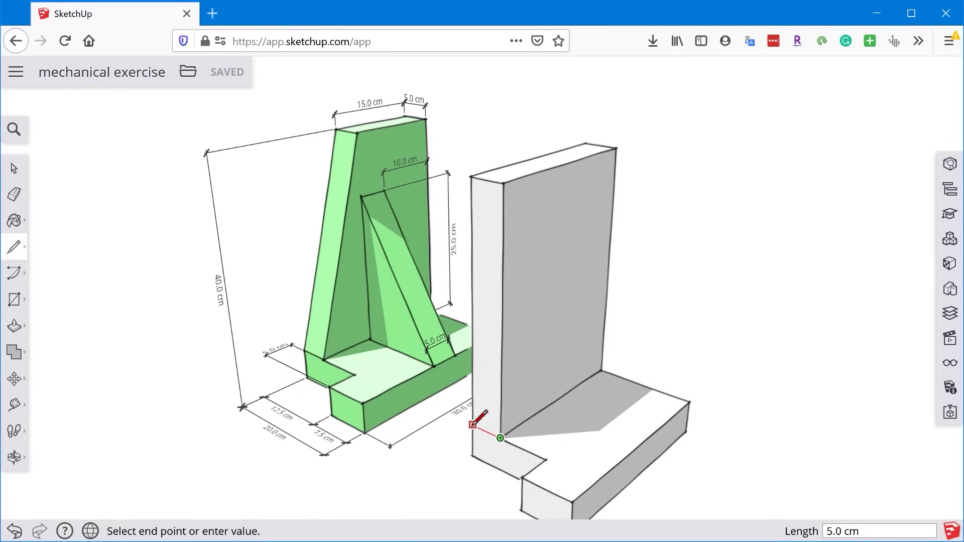
{"action": "scroll", "coordinate": [489, 436], "scroll_direction": "up", "scroll_amount": 5}
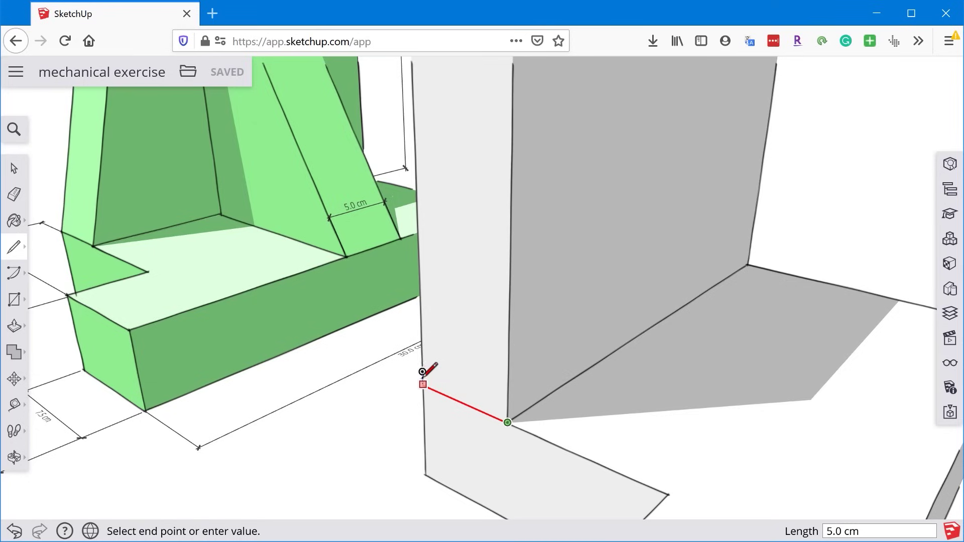
{"action": "left_click", "coordinate": [423, 384]}
{"action": "scroll", "coordinate": [423, 384], "scroll_direction": "down", "scroll_amount": 5}
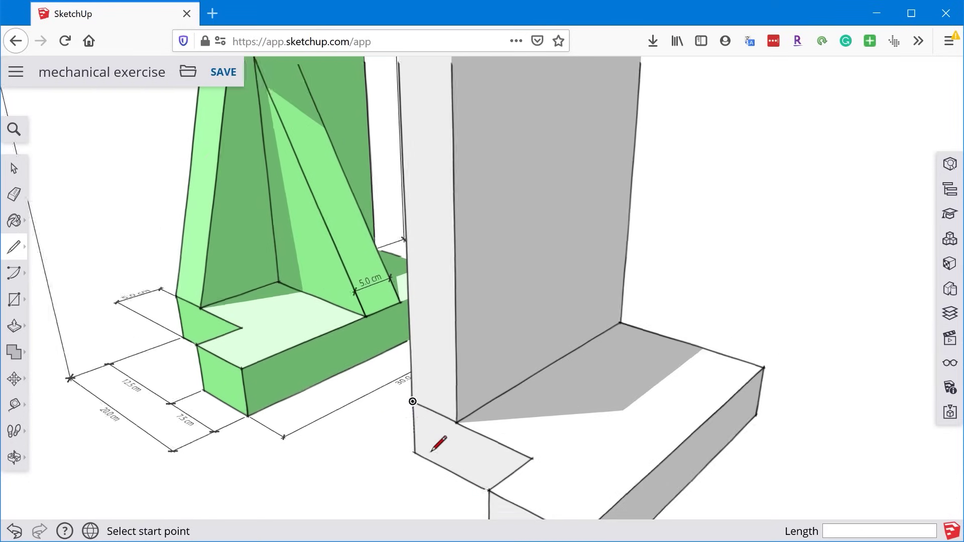
{"action": "scroll", "coordinate": [502, 447], "scroll_direction": "down", "scroll_amount": 1}
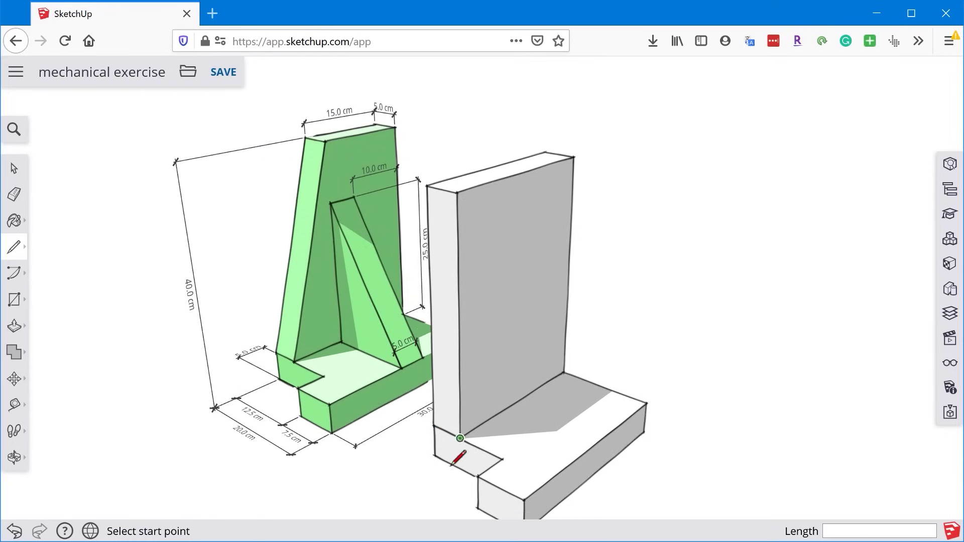
{"action": "scroll", "coordinate": [442, 459], "scroll_direction": "up", "scroll_amount": 1}
{"action": "scroll", "coordinate": [485, 477], "scroll_direction": "down", "scroll_amount": 1}
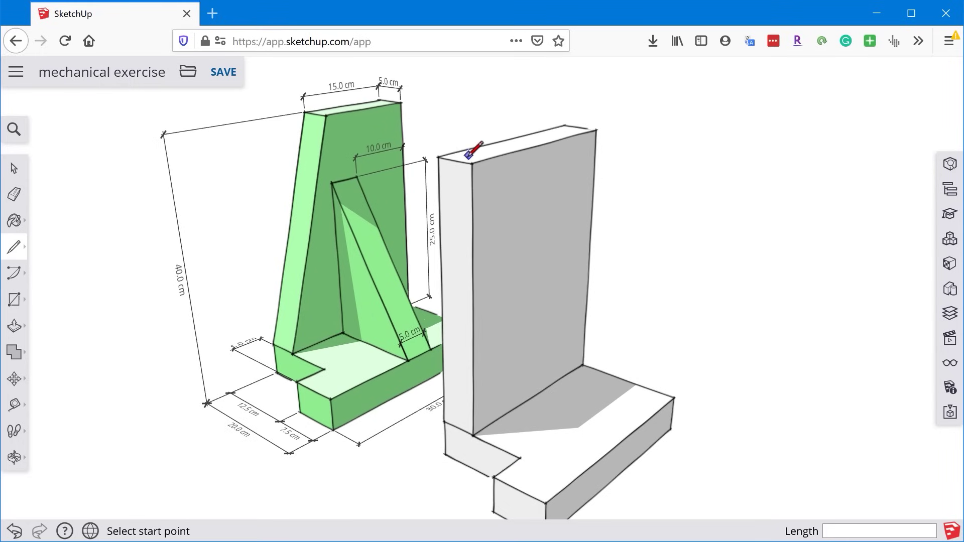
{"action": "key", "text": "space"}
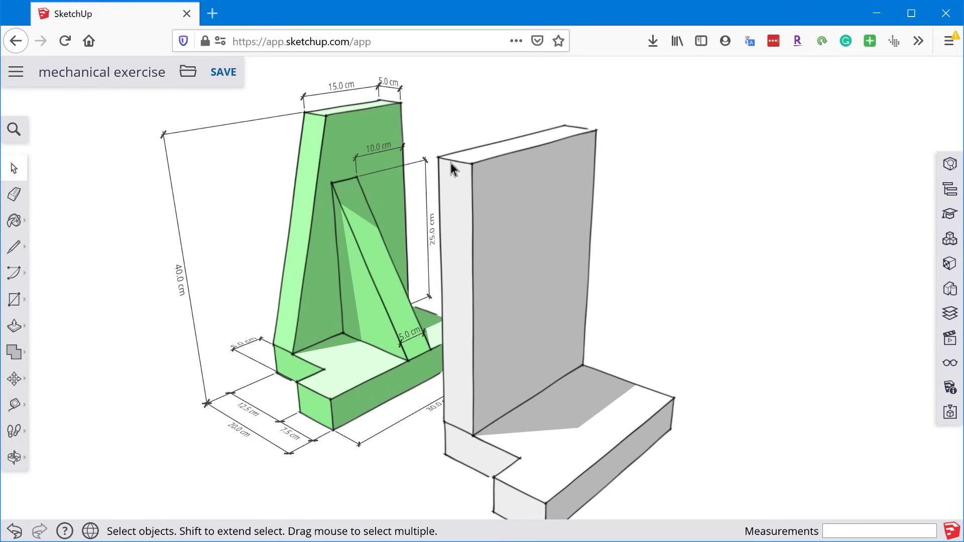
{"action": "left_click", "coordinate": [445, 161]}
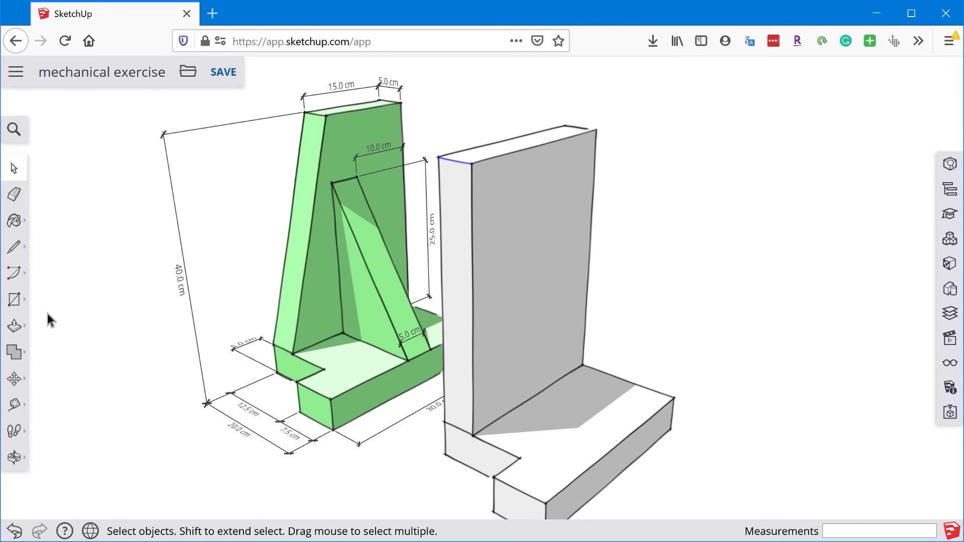
- Place a guide on the wall parallel to its right edge, 9.4 cm away
{"action": "left_click", "coordinate": [14, 404]}
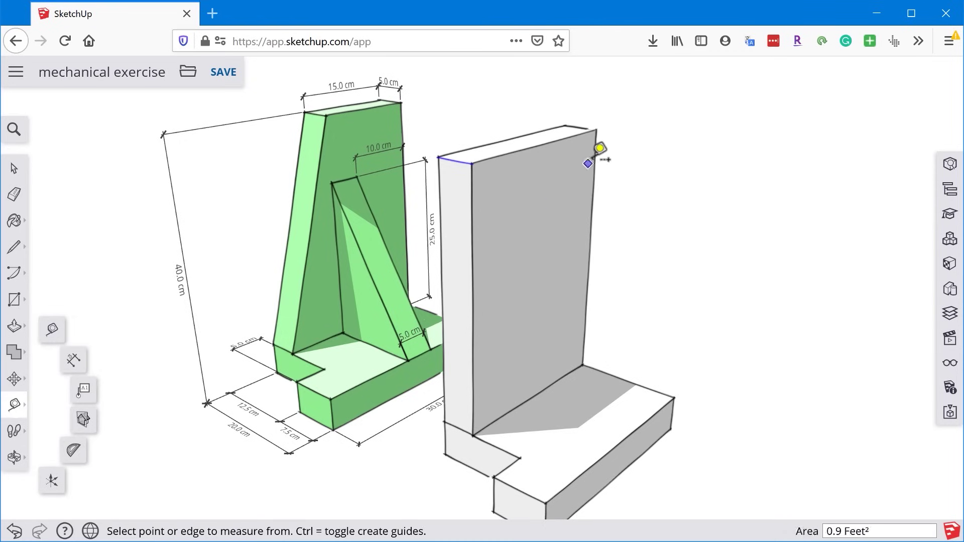
{"action": "left_click", "coordinate": [600, 148]}
{"action": "left_click", "coordinate": [558, 153]}
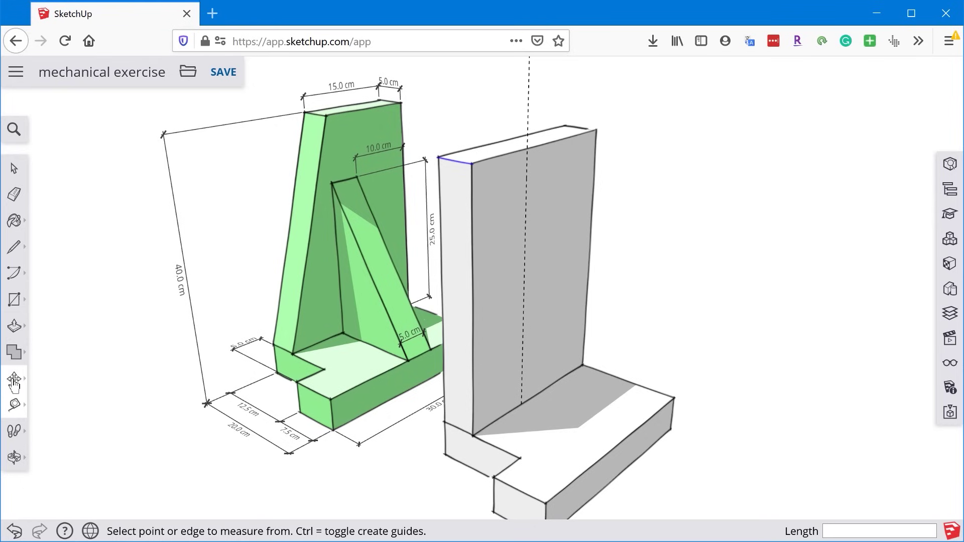
- Move the wall's top front edge back 10.0 cm, then undo the move
{"action": "left_click", "coordinate": [15, 382]}
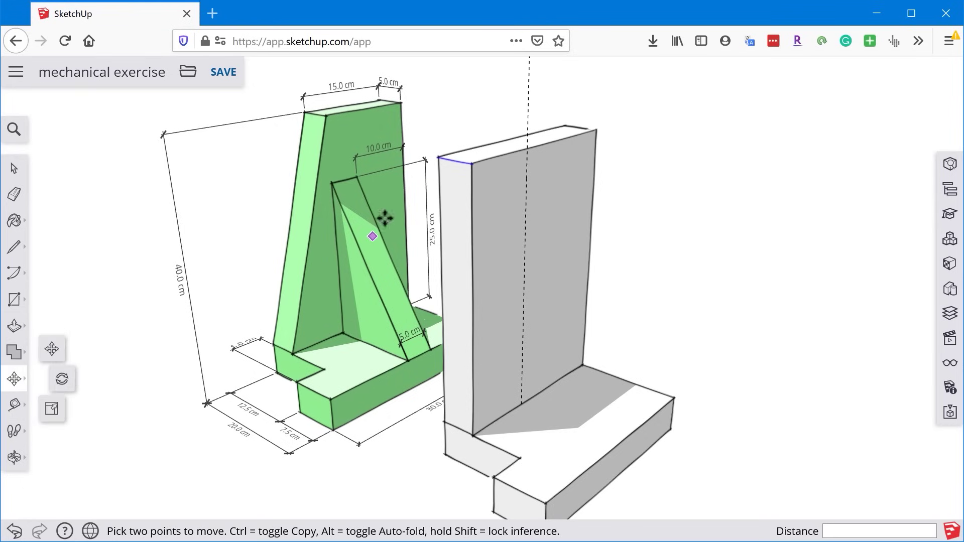
{"action": "left_click", "coordinate": [472, 166]}
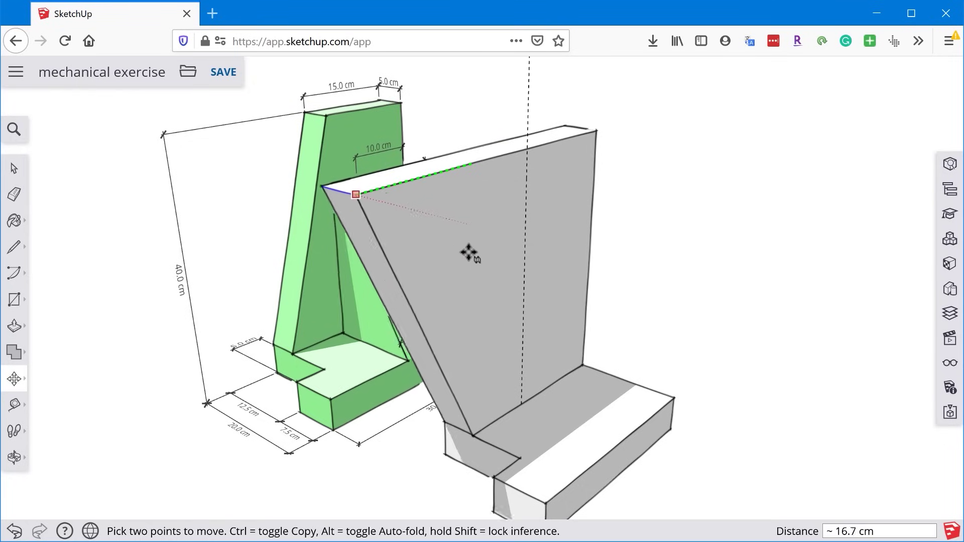
{"action": "type", "text": "10"}
{"action": "key", "text": "Return"}
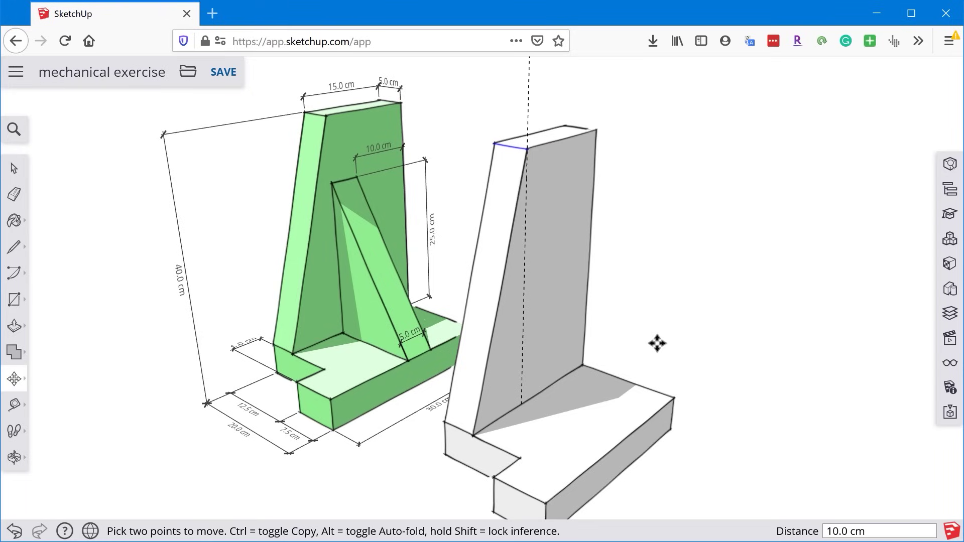
{"action": "key", "text": "ctrl+z"}
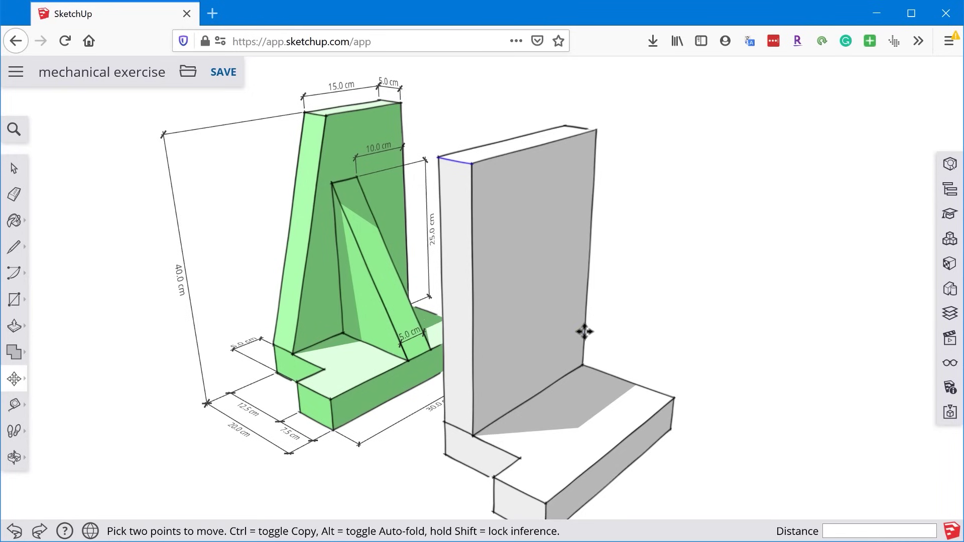
- Select the back wall's top face and switch to the Scale tool
{"action": "middle_click_drag", "start_coordinate": [553, 306], "coordinate": [512, 322]}
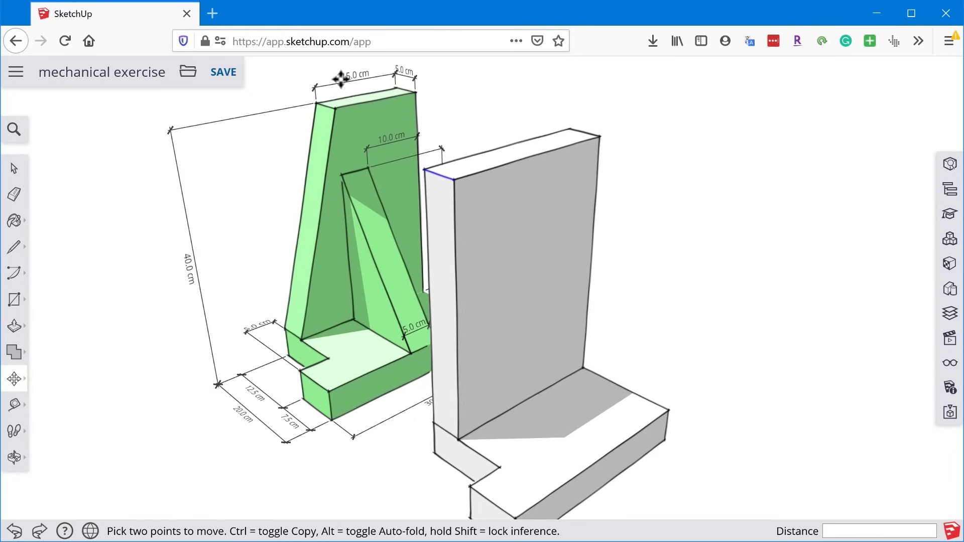
{"action": "key", "text": "space"}
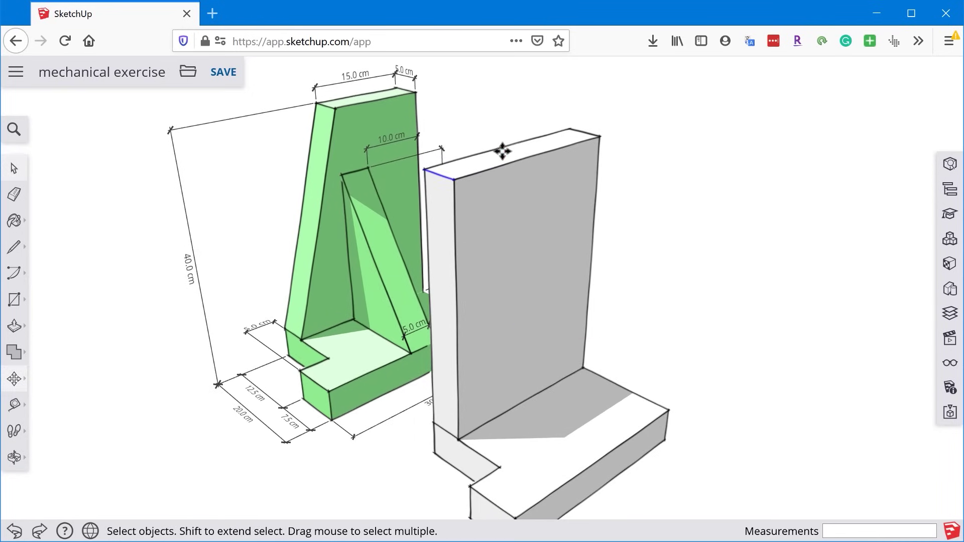
{"action": "left_click", "coordinate": [528, 152]}
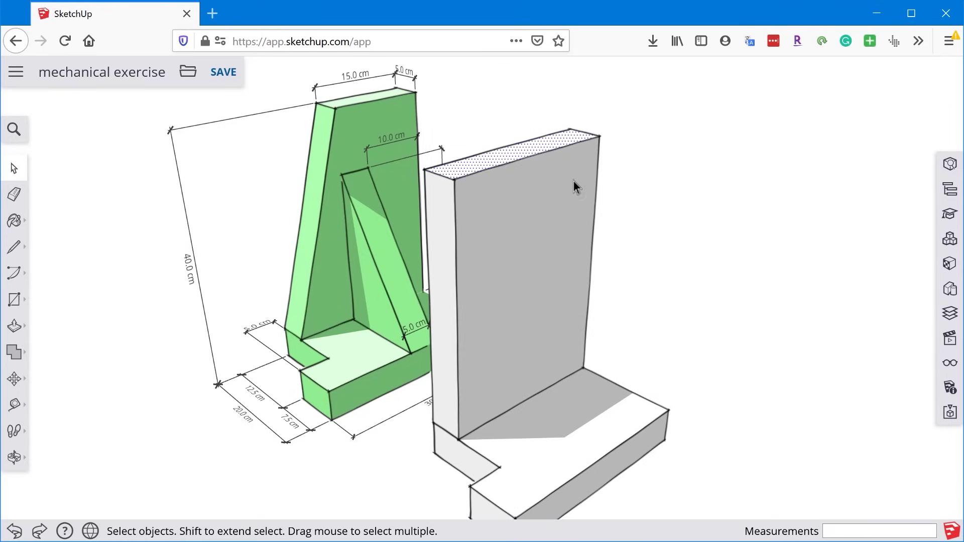
{"action": "left_click", "coordinate": [17, 383]}
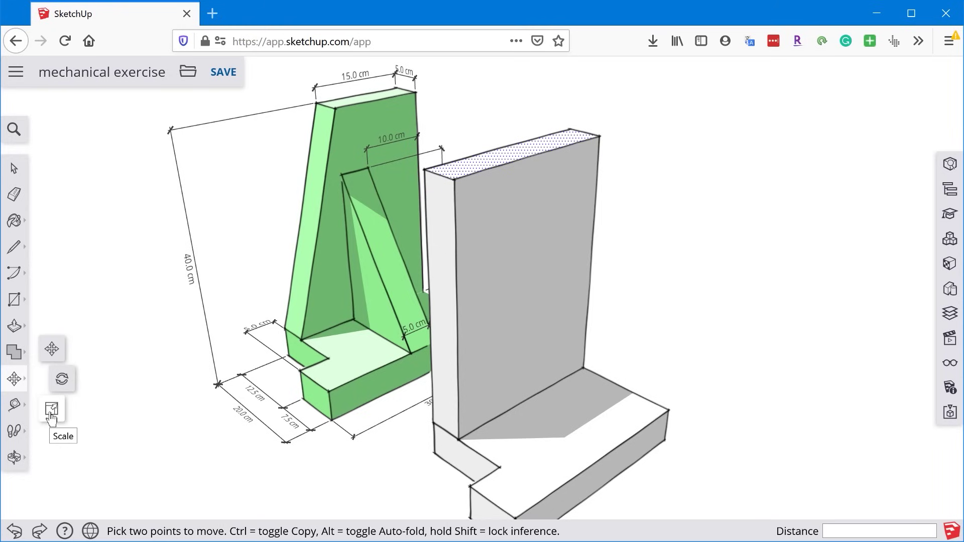
{"action": "left_click", "coordinate": [52, 410]}
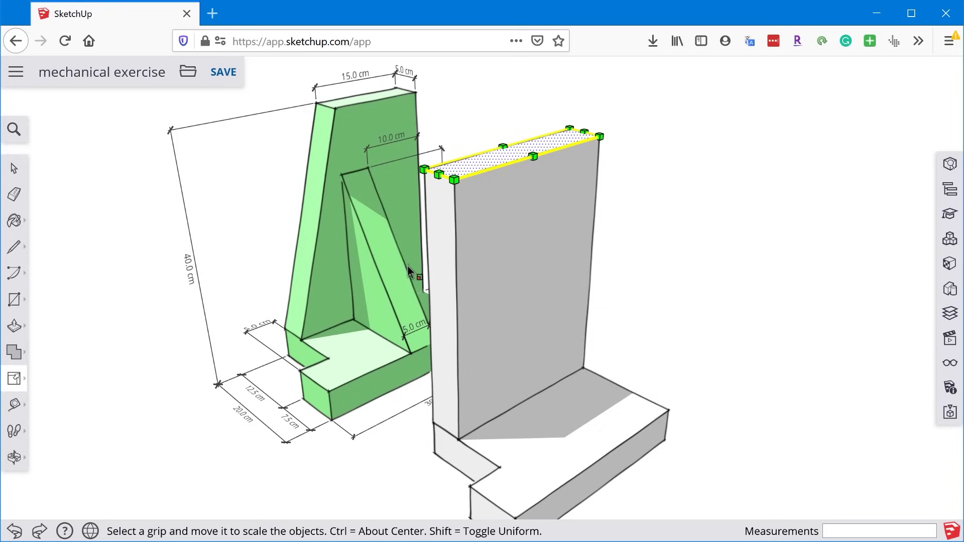
{"action": "middle_click", "coordinate": [536, 212]}
- Try scaling the whole wall-and-base part, then cancel and revert the change
{"action": "key", "text": "space"}
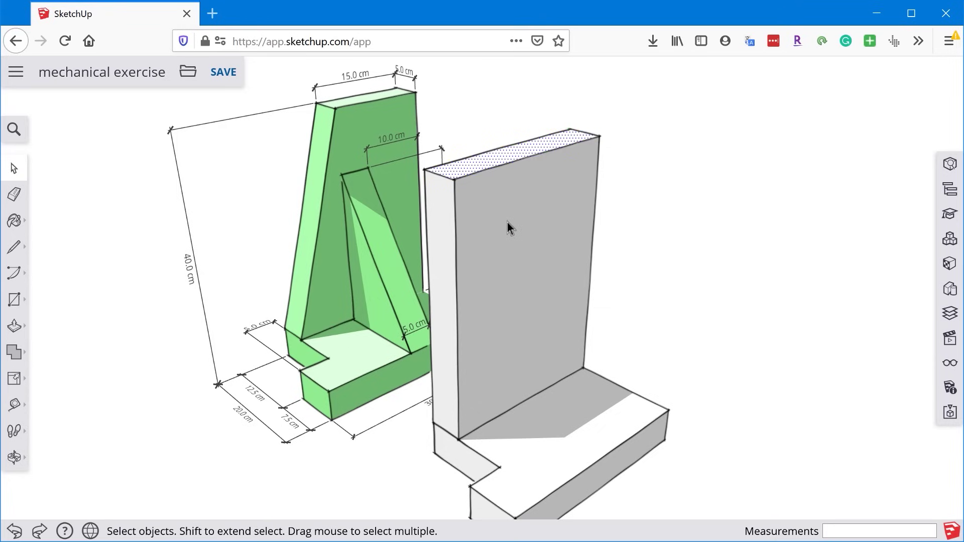
{"action": "scroll", "coordinate": [512, 226], "scroll_direction": "down", "scroll_amount": 3}
{"action": "triple_click", "coordinate": [521, 289]}
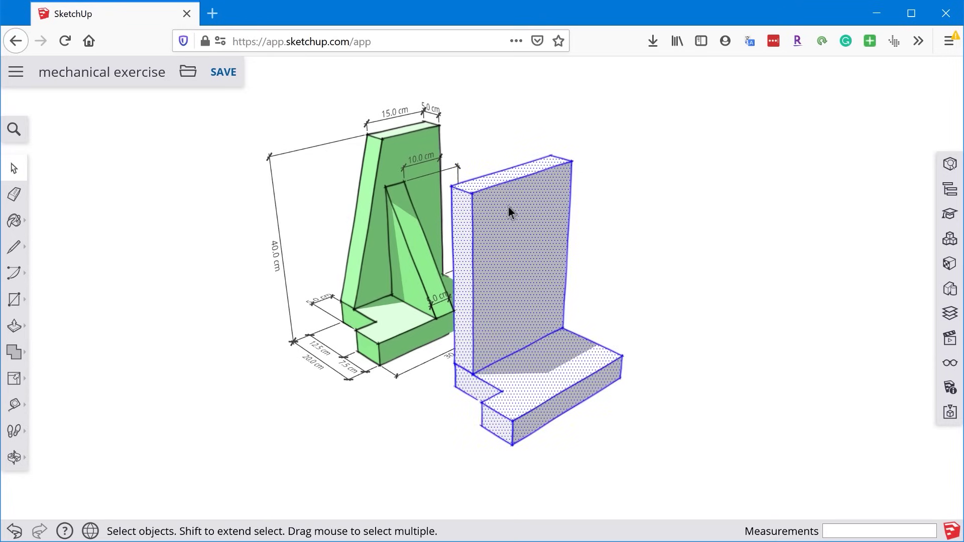
{"action": "key", "text": "s"}
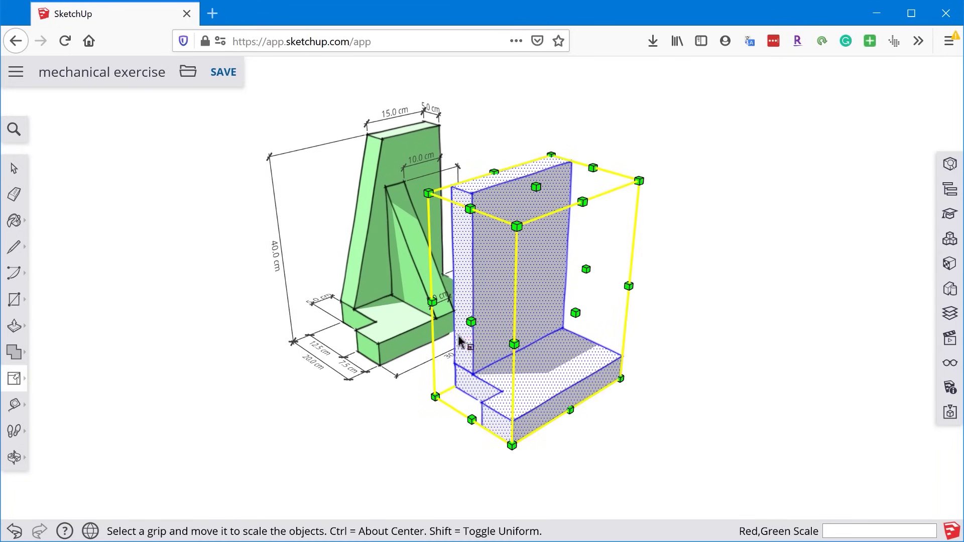
{"action": "left_click_drag", "start_coordinate": [471, 322], "coordinate": [420, 354]}
{"action": "key", "text": "Escape"}
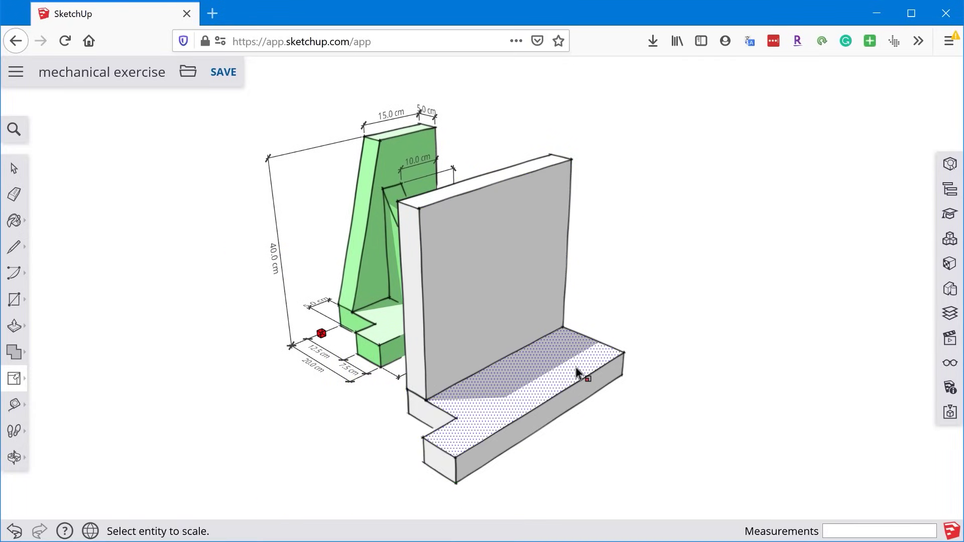
{"action": "left_click", "coordinate": [578, 374]}
{"action": "key", "text": "ctrl+z"}
- Select only the back wall's top face and activate Scale on it
{"action": "key", "text": "space"}
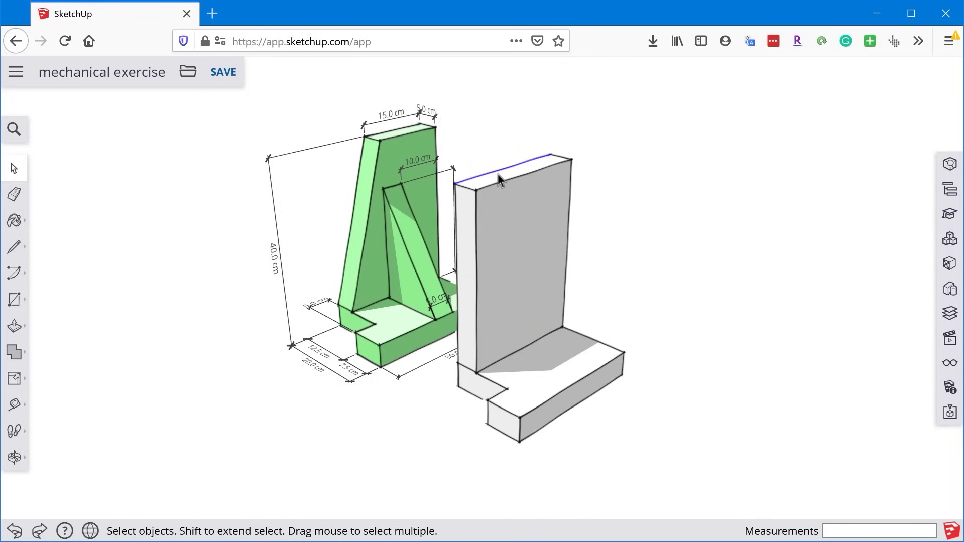
{"action": "left_click", "coordinate": [498, 179]}
{"action": "scroll", "coordinate": [497, 177], "scroll_direction": "up", "scroll_amount": 3}
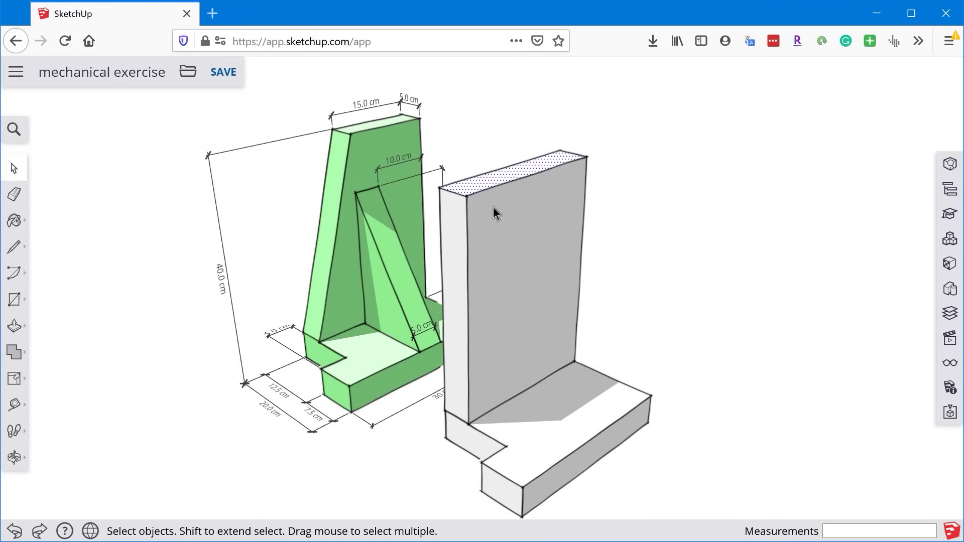
{"action": "mouse_move", "coordinate": [493, 207]}
{"action": "middle_mouse_down"}
{"action": "mouse_move", "coordinate": [484, 198]}
{"action": "mouse_move", "coordinate": [500, 250]}
{"action": "mouse_move", "coordinate": [492, 222]}
{"action": "middle_mouse_up"}
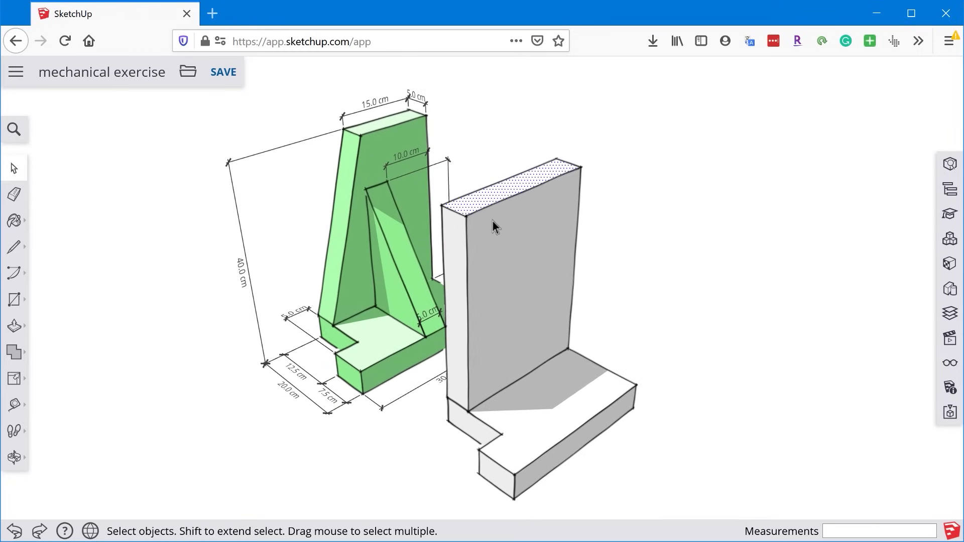
{"action": "key", "text": "s"}
{"action": "scroll", "coordinate": [484, 180], "scroll_direction": "up", "scroll_amount": 2}
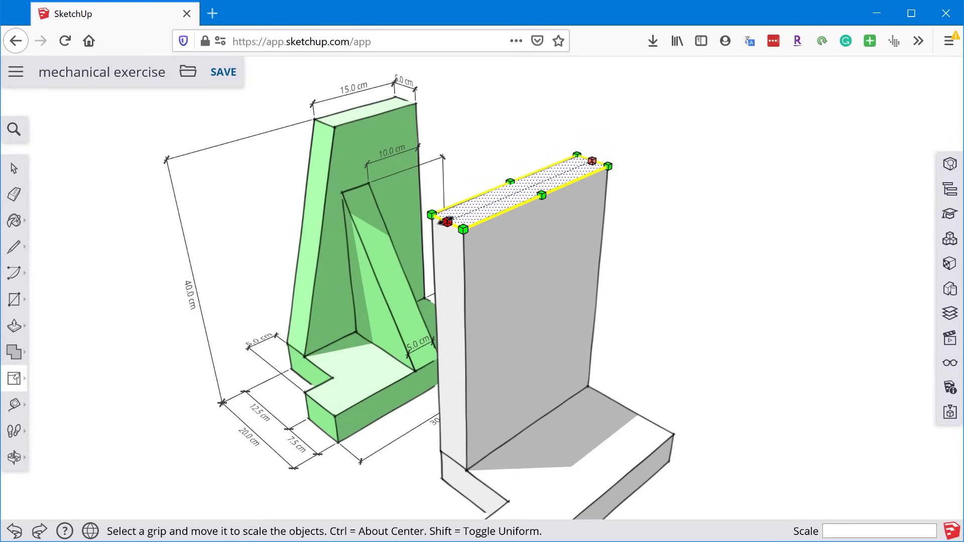
- Scale the wall's top face to 15 cm wide along green so the back plate tapers
{"action": "left_click_drag", "start_coordinate": [447, 221], "coordinate": [542, 187]}
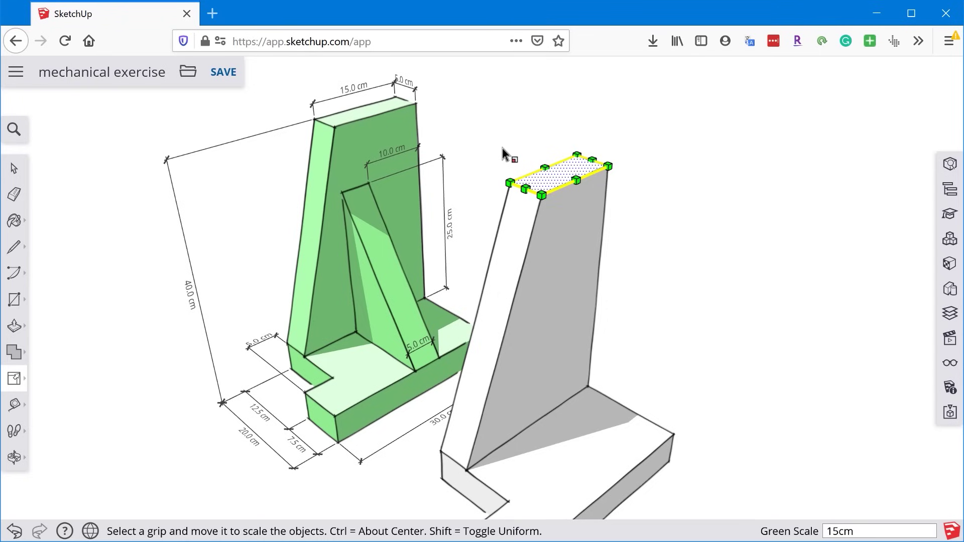
{"action": "key", "text": "Return"}
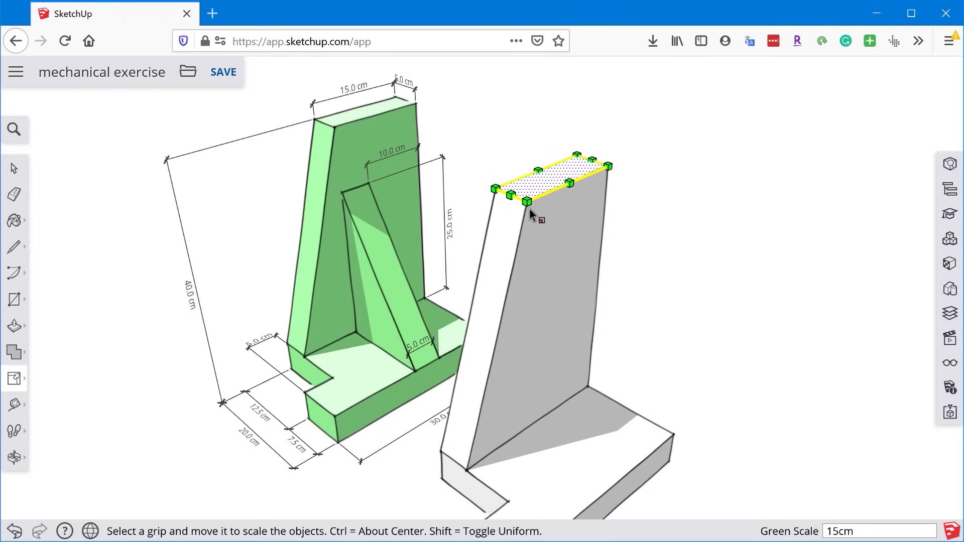
{"action": "middle_click_drag", "start_coordinate": [565, 267], "coordinate": [527, 268]}
{"action": "key", "text": "s"}
{"action": "scroll", "coordinate": [554, 408], "scroll_direction": "down", "scroll_amount": 2}
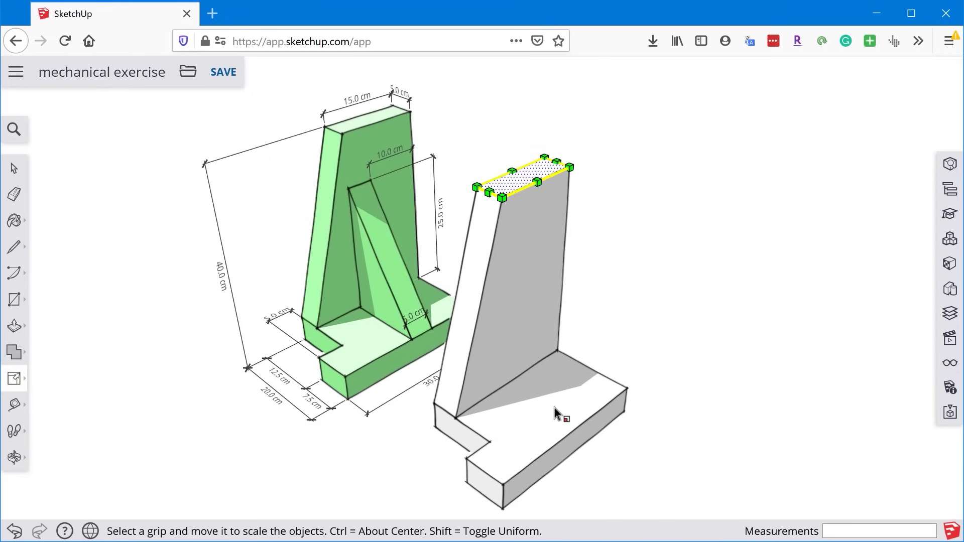
{"action": "left_click", "coordinate": [18, 413]}
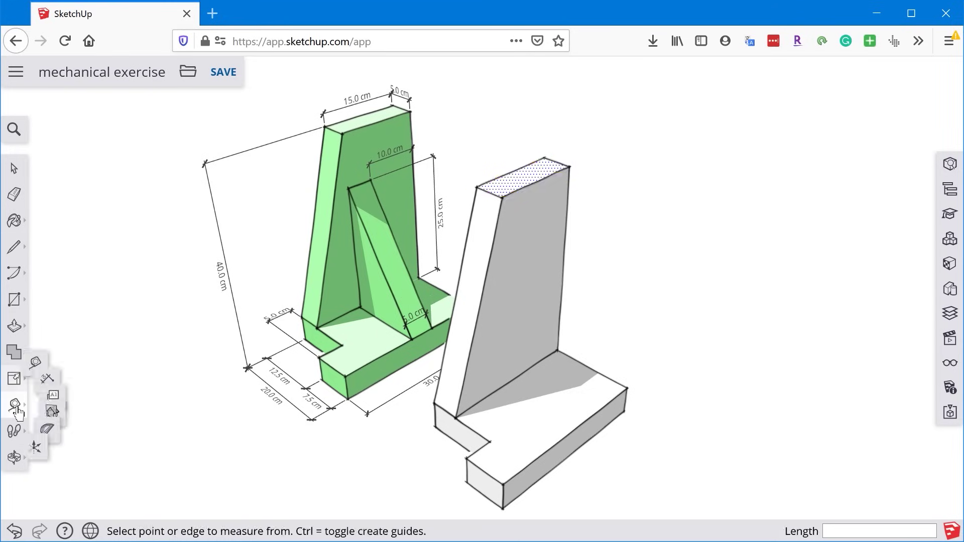
- Add a vertical guide on the wall's sloped face and start a rectangle where it meets the base
{"action": "left_click", "coordinate": [560, 312]}
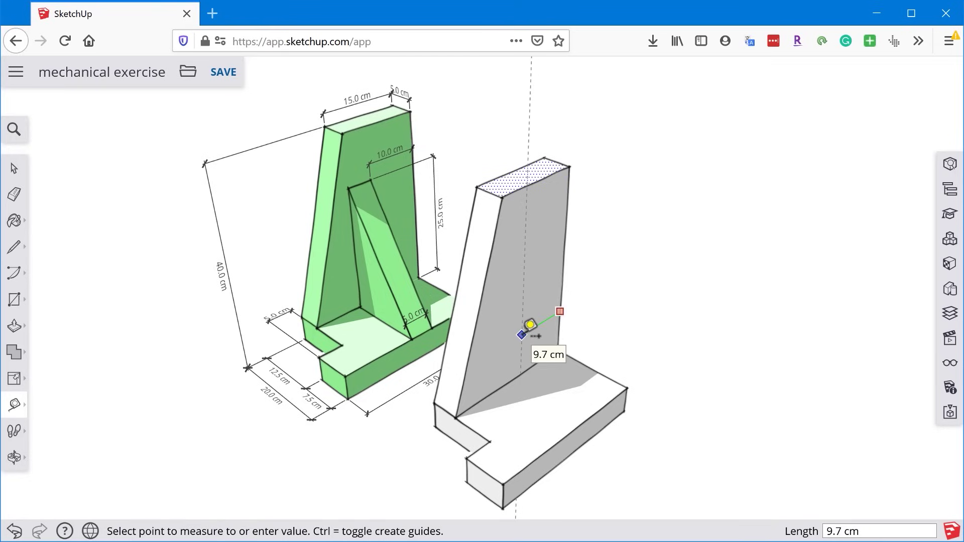
{"action": "left_click", "coordinate": [522, 335]}
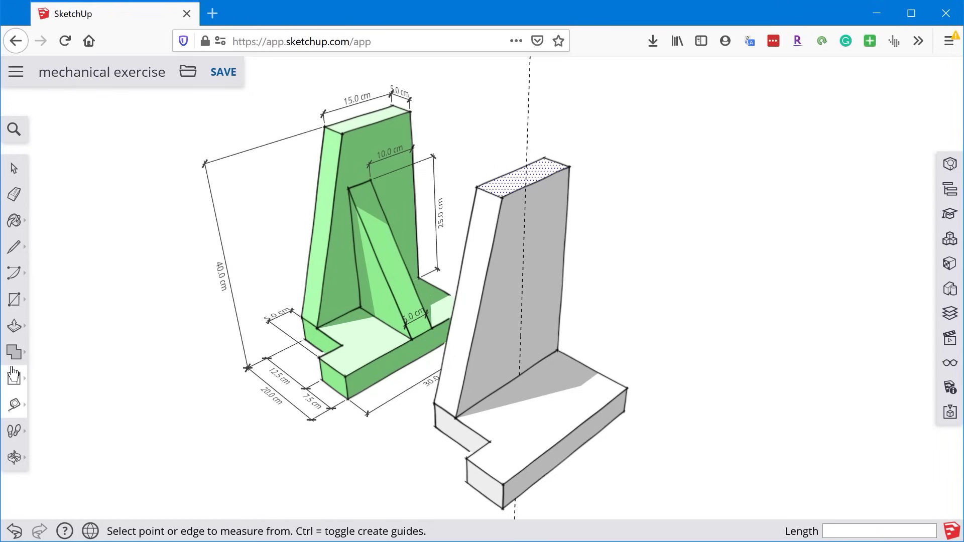
{"action": "key", "text": "r"}
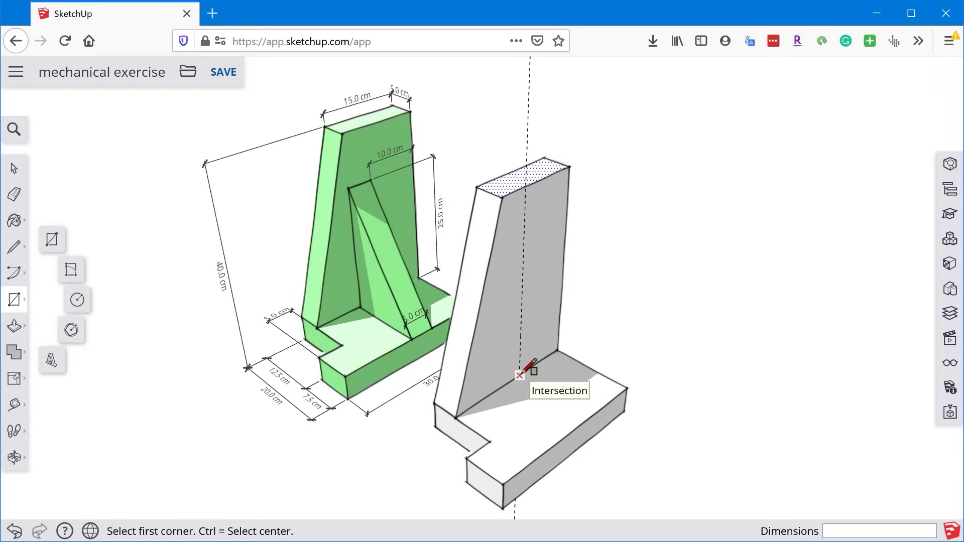
{"action": "left_click", "coordinate": [520, 376]}
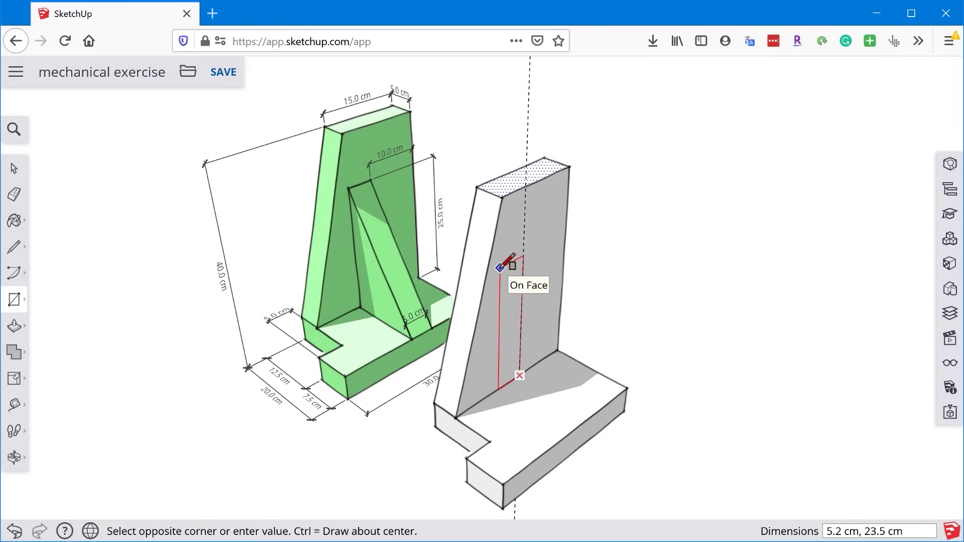
- Finish the 5 by 25 cm rectangle on the sloped face
{"action": "left_click", "coordinate": [501, 268]}
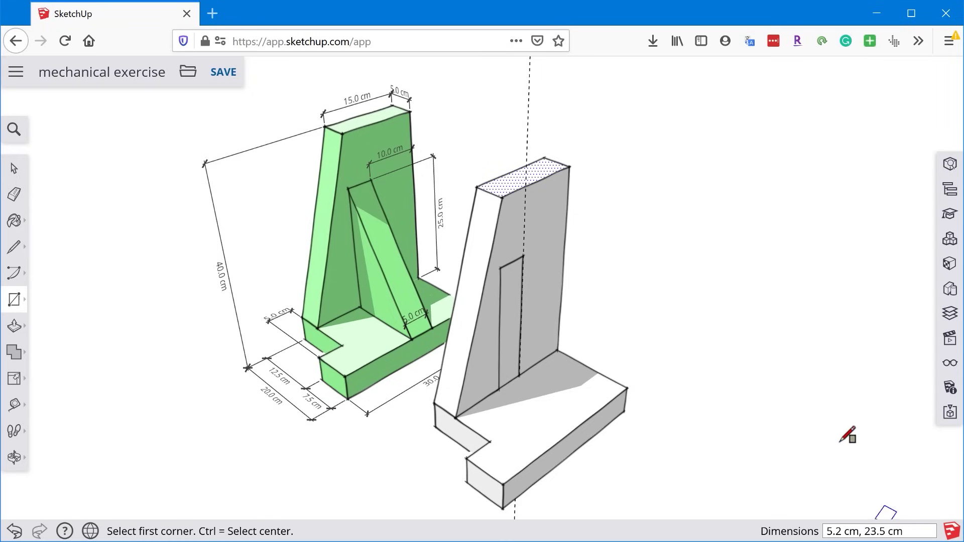
{"action": "type", "text": "5,25"}
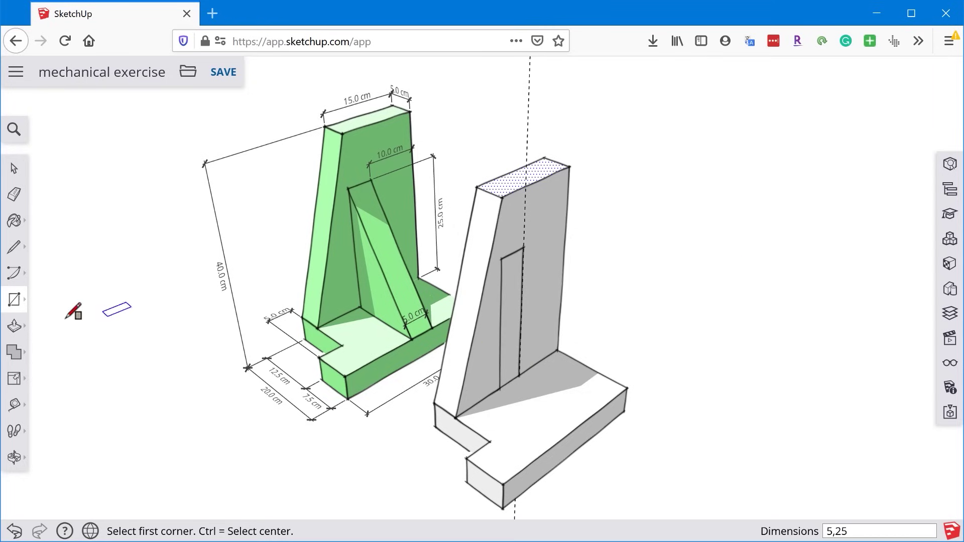
- Pull the rectangle on the white wall out 15 cm into a rib block and save the model
{"action": "left_click", "coordinate": [14, 327]}
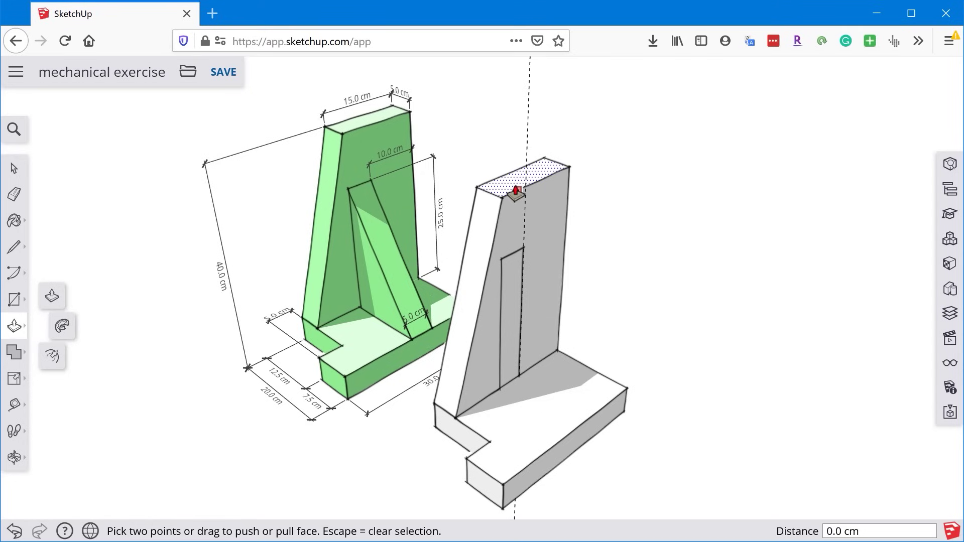
{"action": "left_click", "coordinate": [542, 330]}
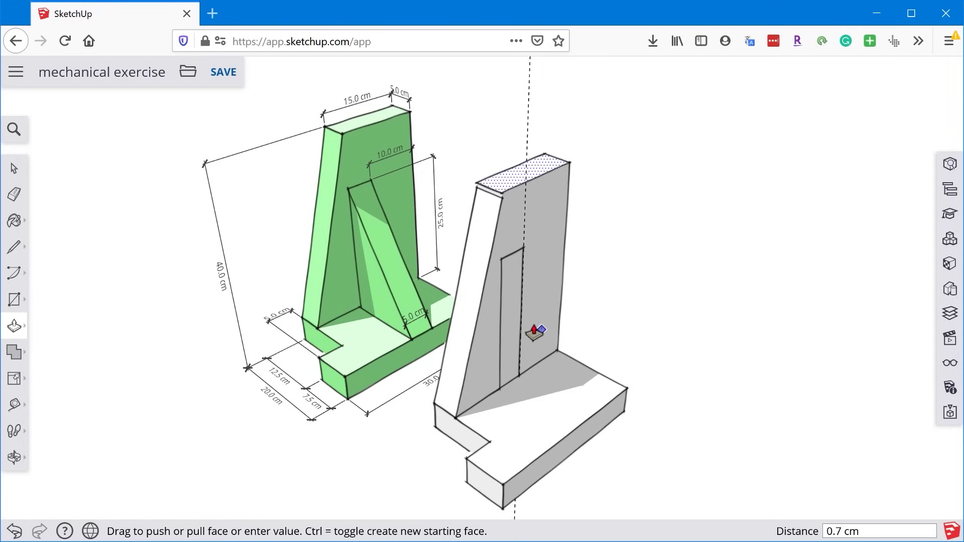
{"action": "key", "text": "Escape"}
{"action": "key", "text": "space"}
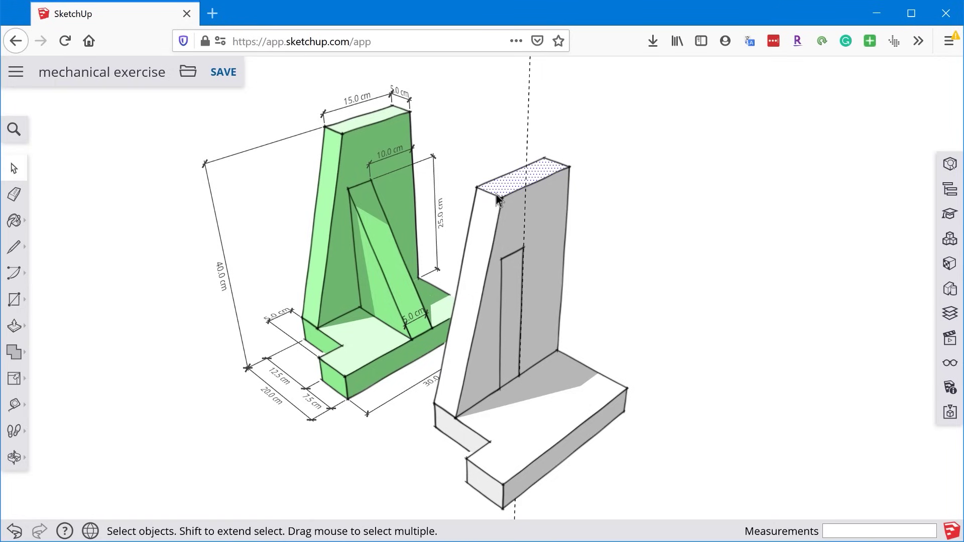
{"action": "left_click", "coordinate": [15, 327]}
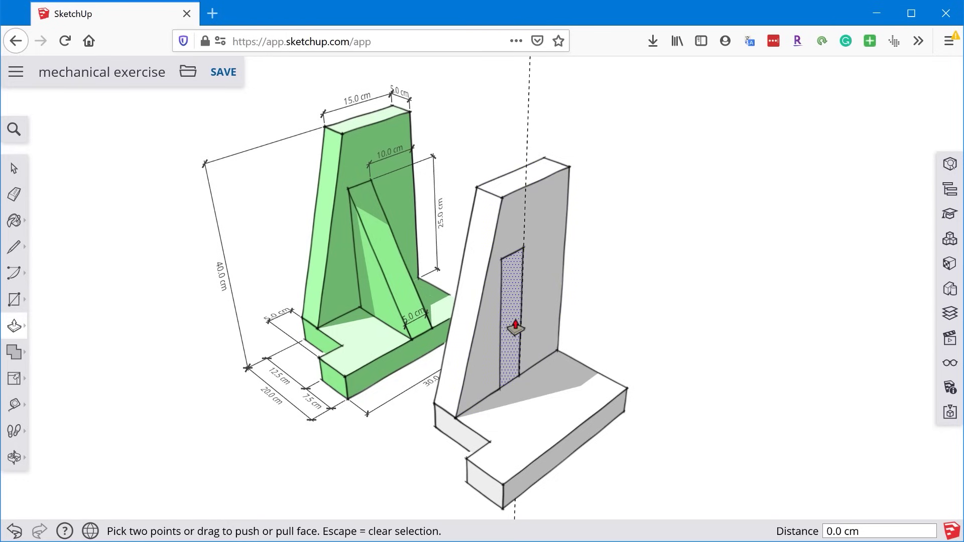
{"action": "key", "text": "space"}
{"action": "left_click", "coordinate": [512, 185]}
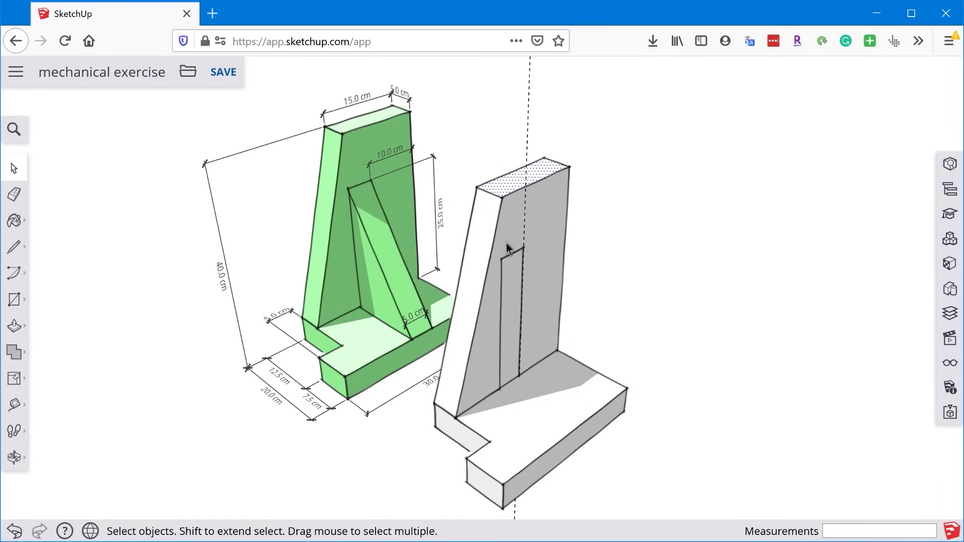
{"action": "key", "text": "p"}
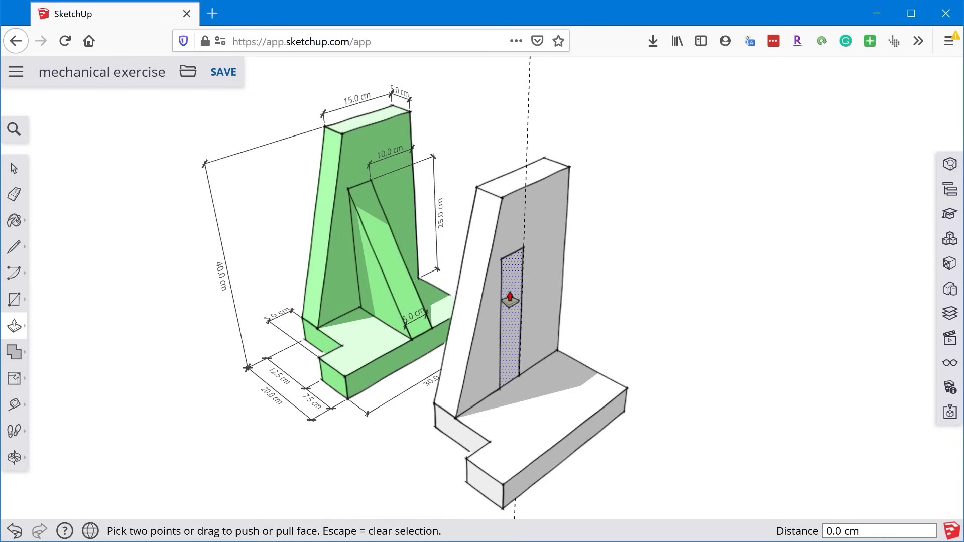
{"action": "left_click_drag", "start_coordinate": [506, 340], "coordinate": [573, 454]}
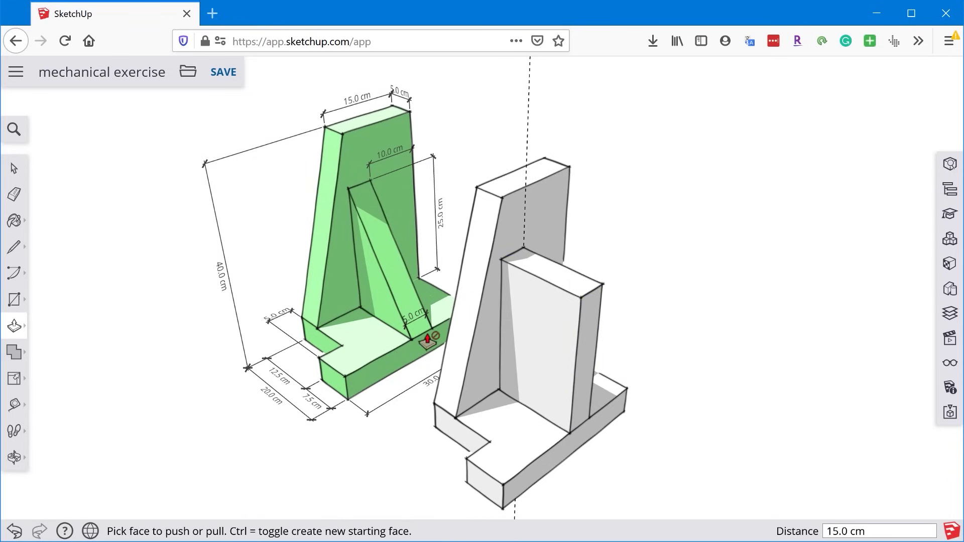
{"action": "key", "text": "ctrl+s"}
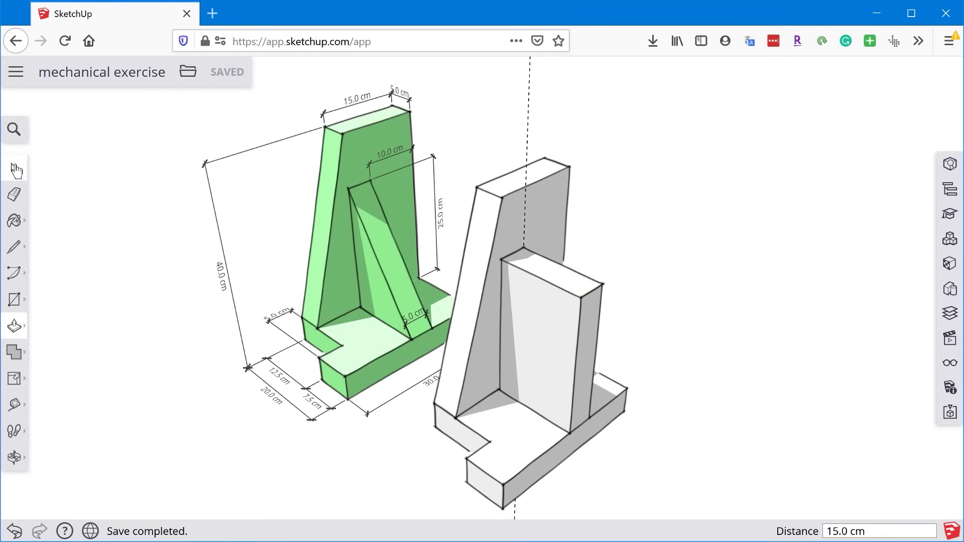
{"action": "left_click", "coordinate": [14, 169]}
{"action": "left_click", "coordinate": [592, 291]}
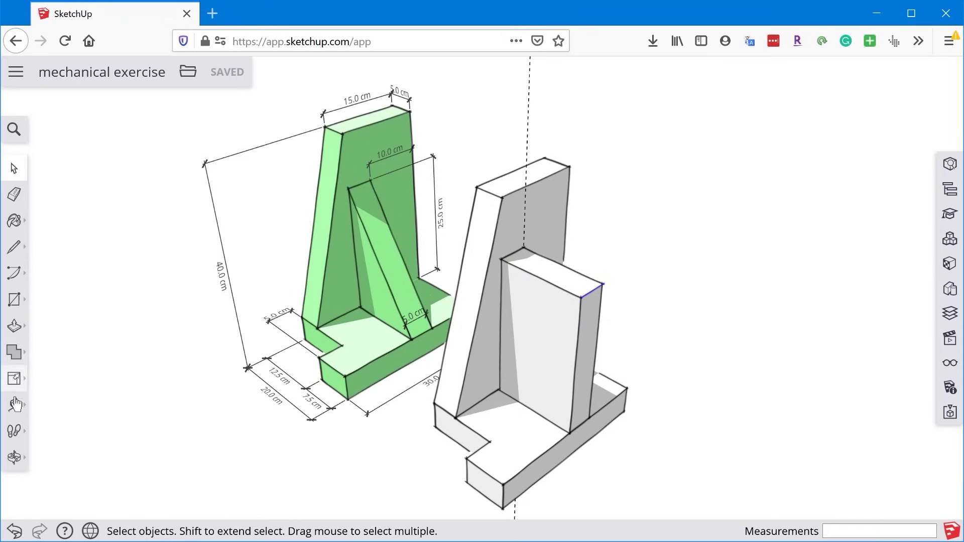
{"action": "key", "text": "m"}
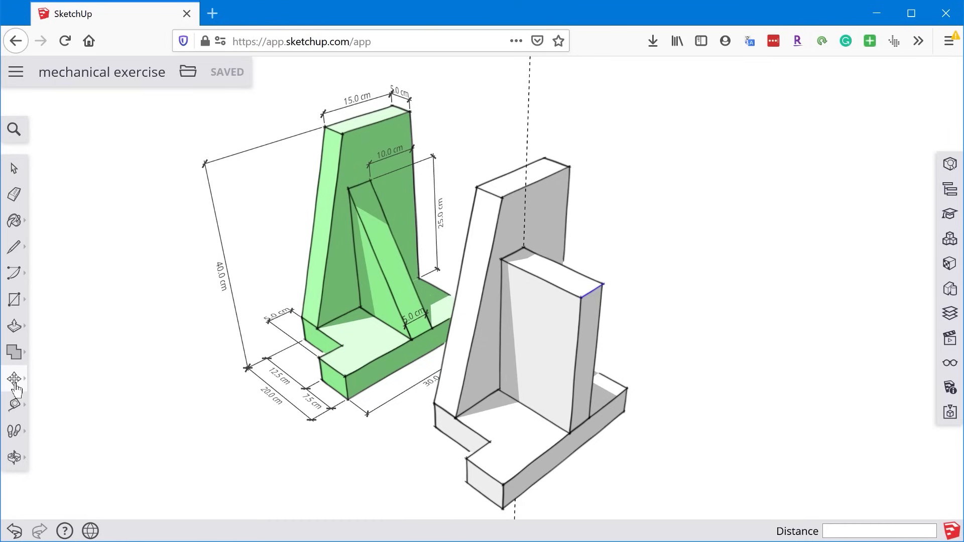
{"action": "left_click", "coordinate": [15, 378]}
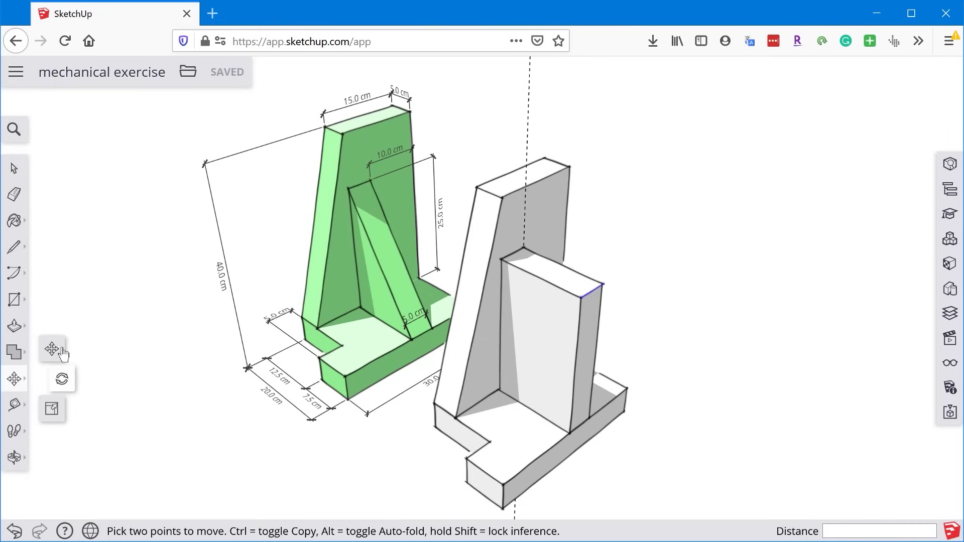
{"action": "left_click", "coordinate": [582, 298]}
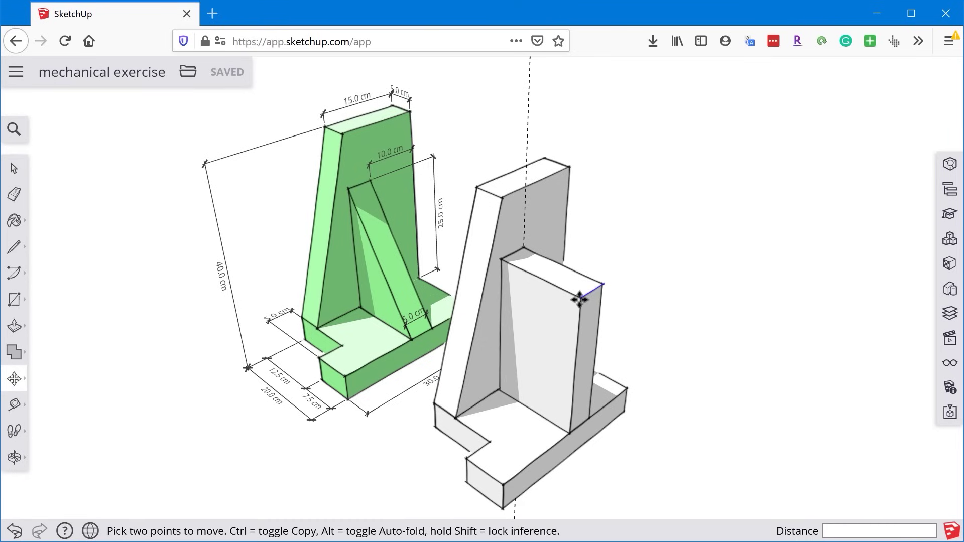
{"action": "left_click", "coordinate": [572, 433]}
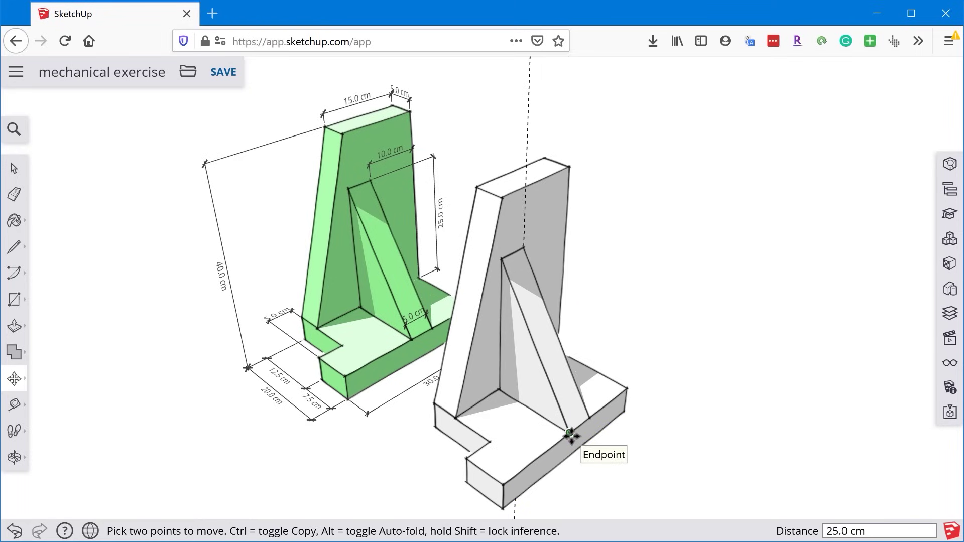
{"action": "left_click", "coordinate": [571, 433]}
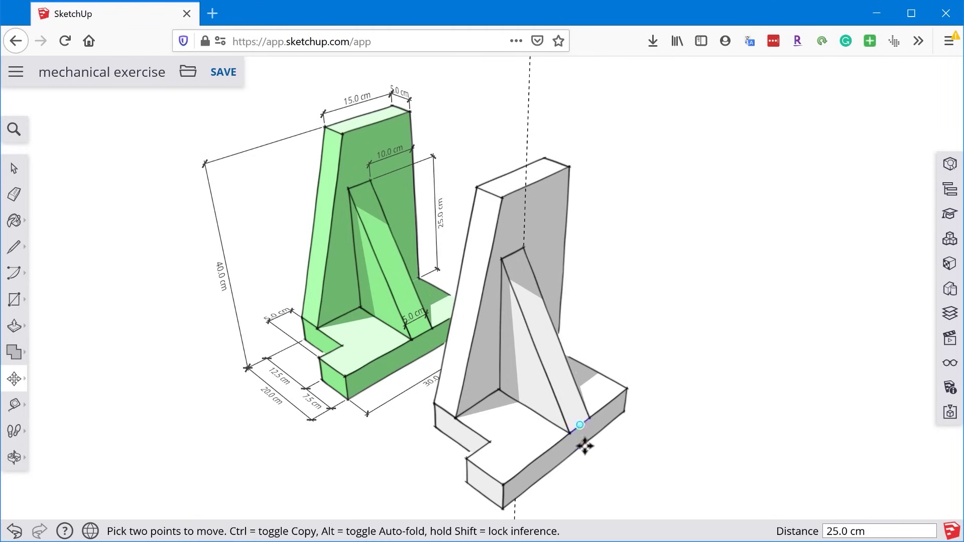
{"action": "left_click", "coordinate": [571, 432]}
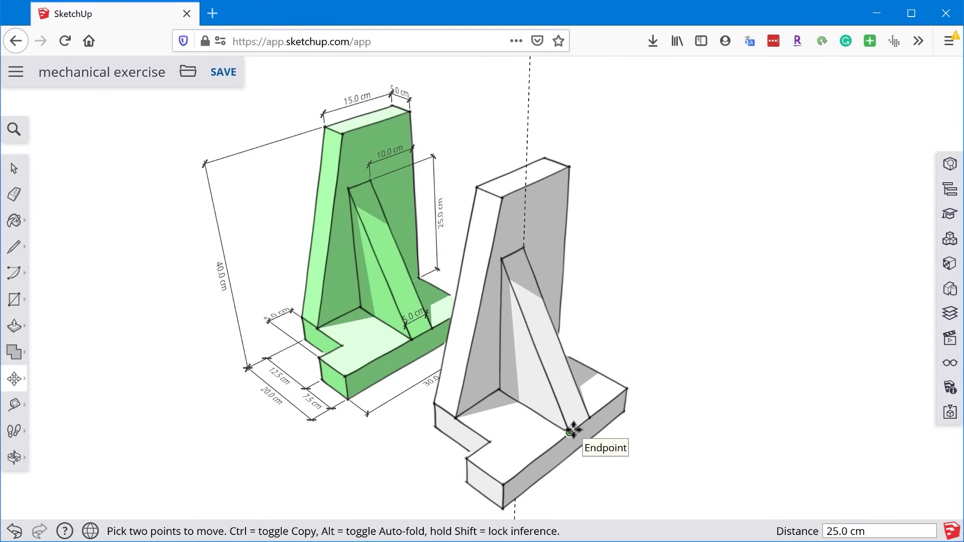
{"action": "left_click", "coordinate": [573, 431]}
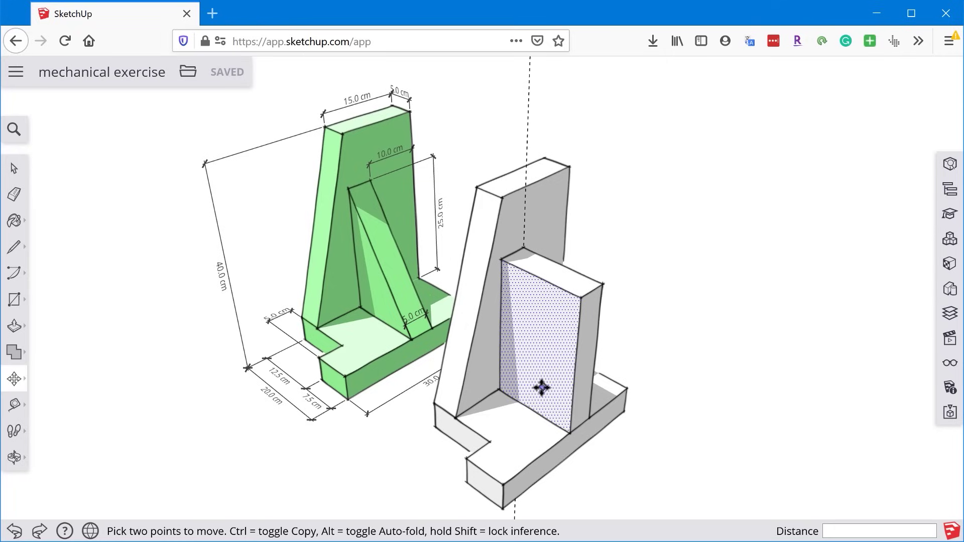
- Split the inner block face with a corner-to-corner diagonal and push the excess triangle back 5 cm
{"action": "left_click", "coordinate": [14, 246]}
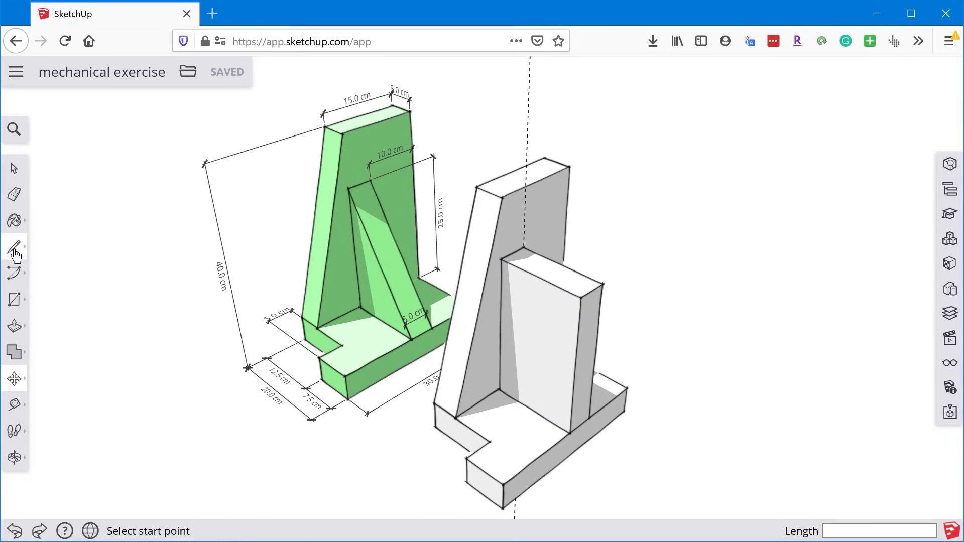
{"action": "left_click", "coordinate": [501, 258]}
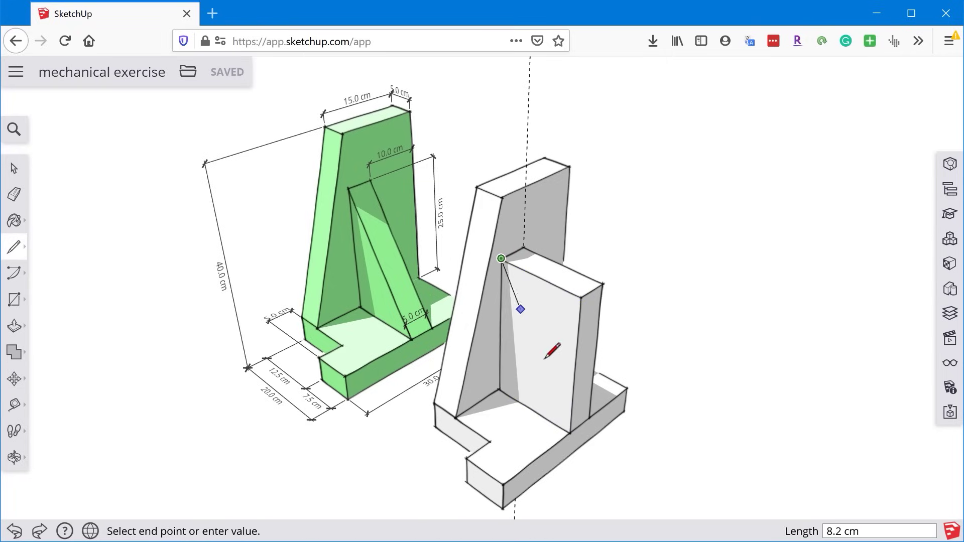
{"action": "left_click", "coordinate": [570, 432]}
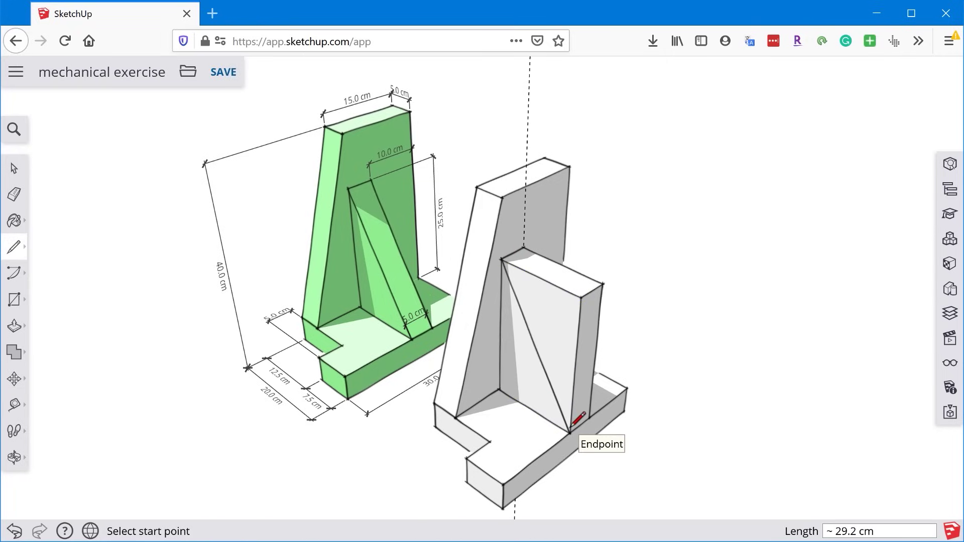
{"action": "left_click", "coordinate": [14, 326]}
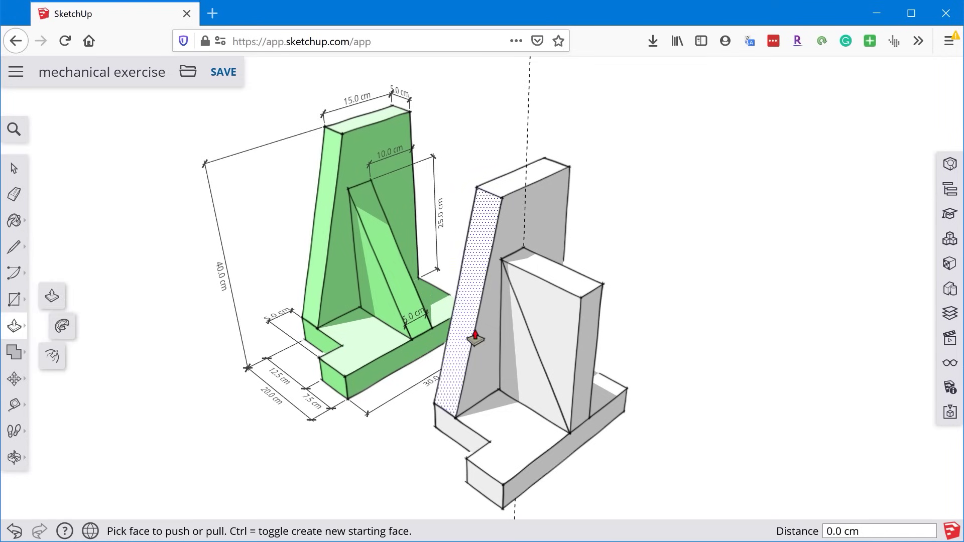
{"action": "left_click_drag", "start_coordinate": [553, 333], "coordinate": [579, 302]}
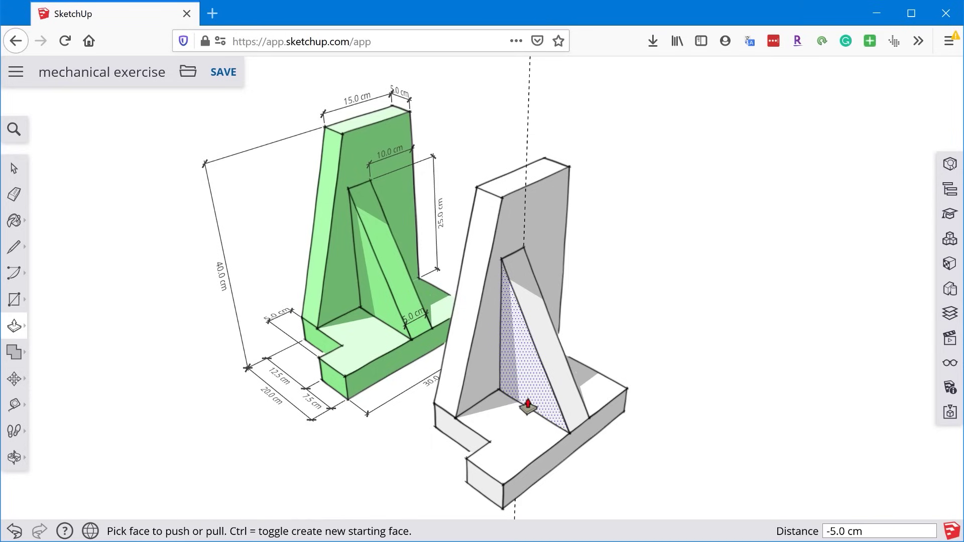
{"action": "middle_click_drag", "start_coordinate": [533, 407], "coordinate": [553, 351]}
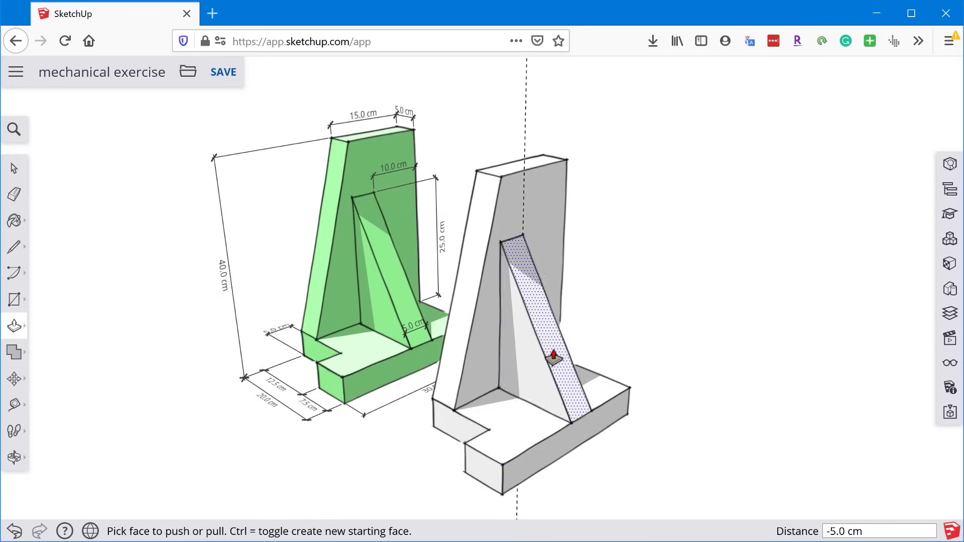
{"action": "scroll", "coordinate": [549, 370], "scroll_direction": "down", "scroll_amount": 3}
- Erase the dashed vertical guide line from the white bracket
{"action": "key", "text": "space"}
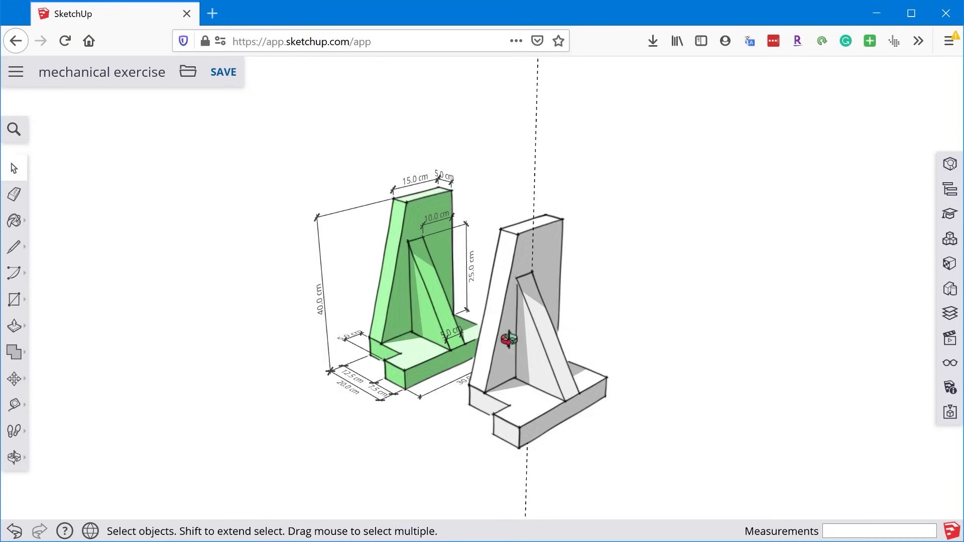
{"action": "middle_click_drag", "start_coordinate": [508, 338], "coordinate": [588, 355]}
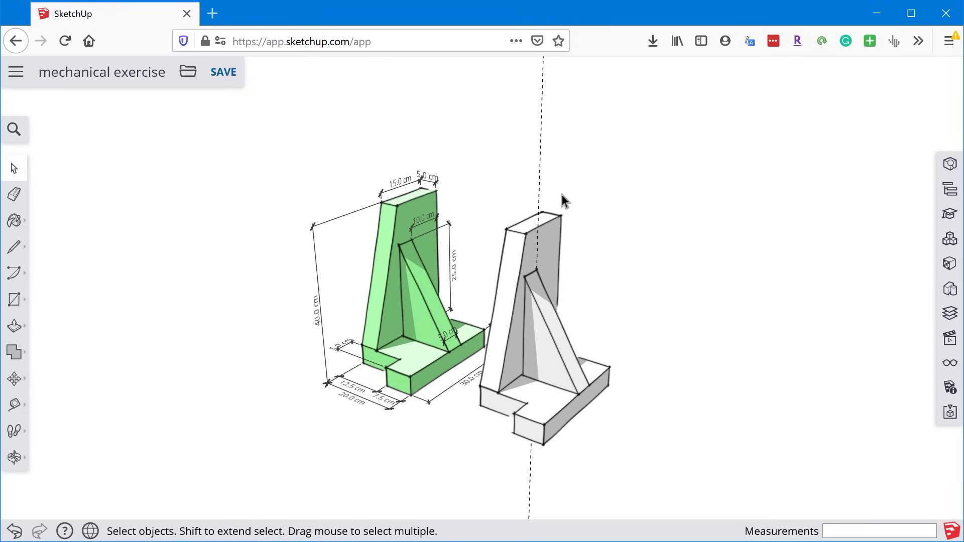
{"action": "key", "text": "e"}
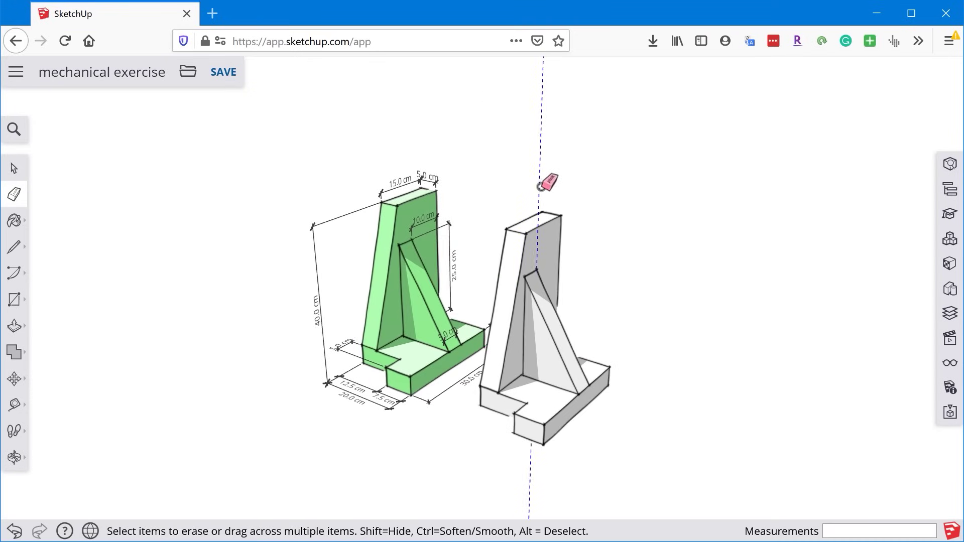
{"action": "left_click", "coordinate": [538, 194]}
{"action": "key", "text": "space"}
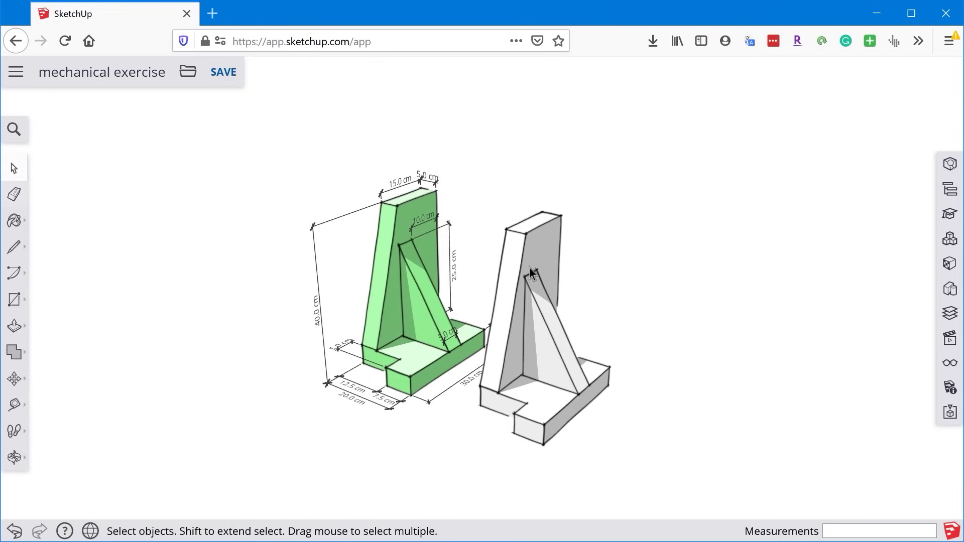
- Select the entire white bracket and make it a single group
{"action": "triple_click", "coordinate": [546, 376]}
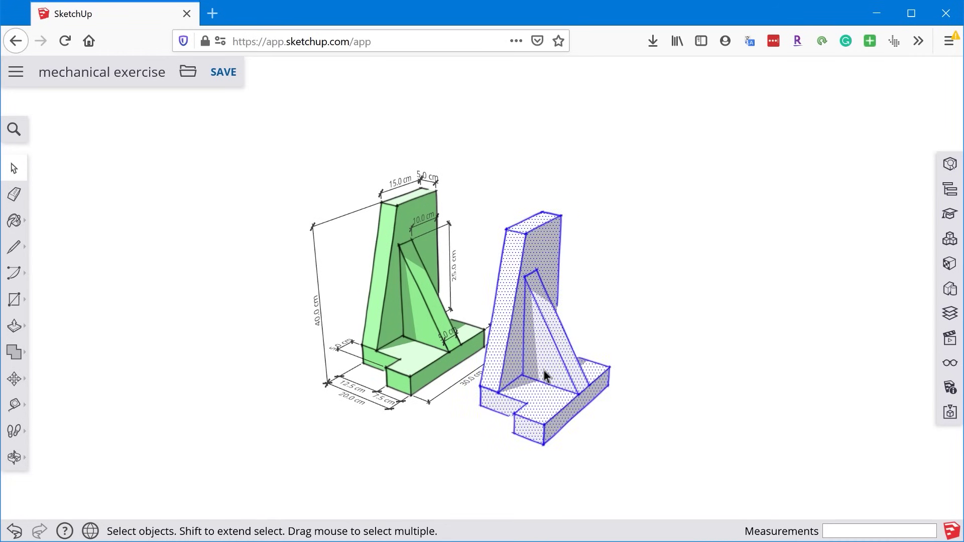
{"action": "right_click", "coordinate": [535, 345]}
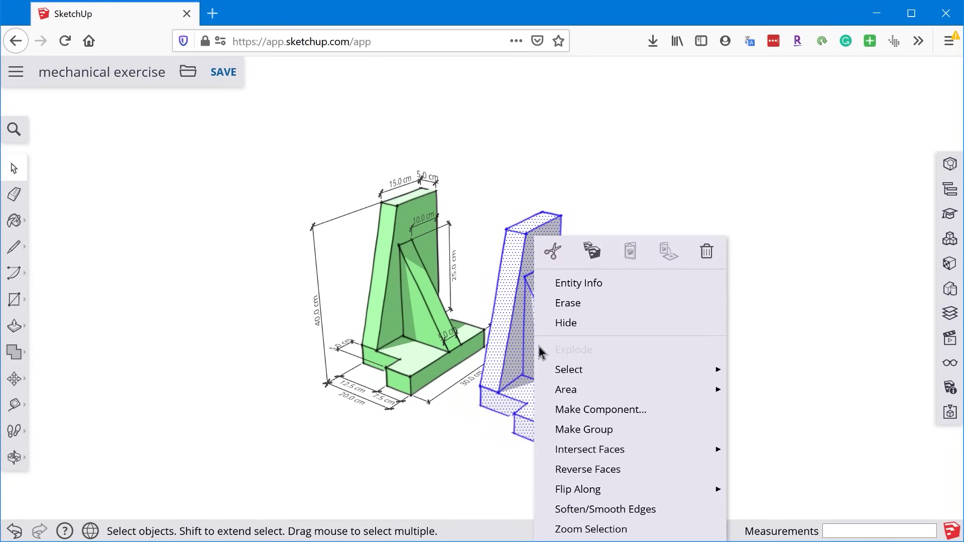
{"action": "left_click", "coordinate": [607, 435]}
{"action": "key", "text": "o"}
{"action": "left_click_drag", "start_coordinate": [588, 394], "coordinate": [572, 420]}
{"action": "key", "text": "space"}
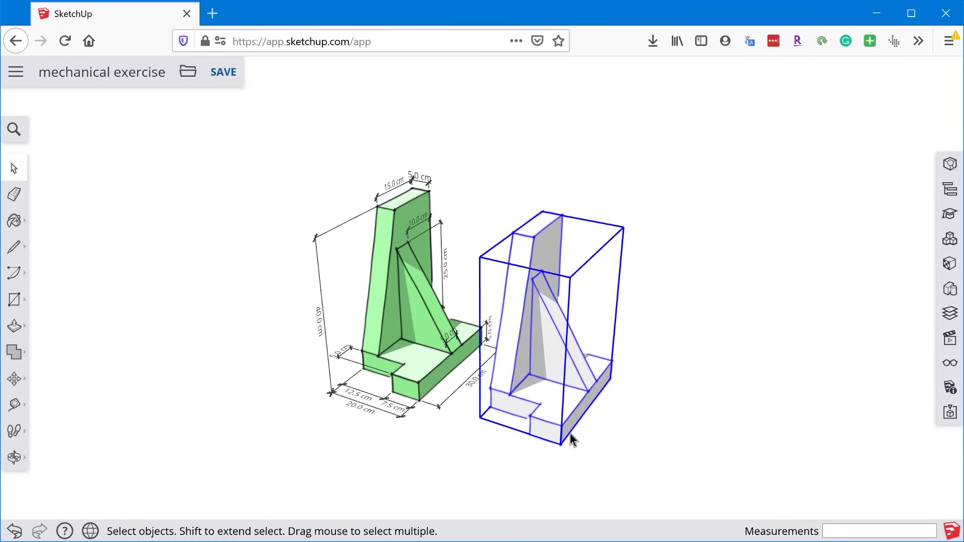
- Move the grouped bracket 23.6 cm along the green axis
{"action": "key", "text": "m"}
{"action": "left_click", "coordinate": [560, 444]}
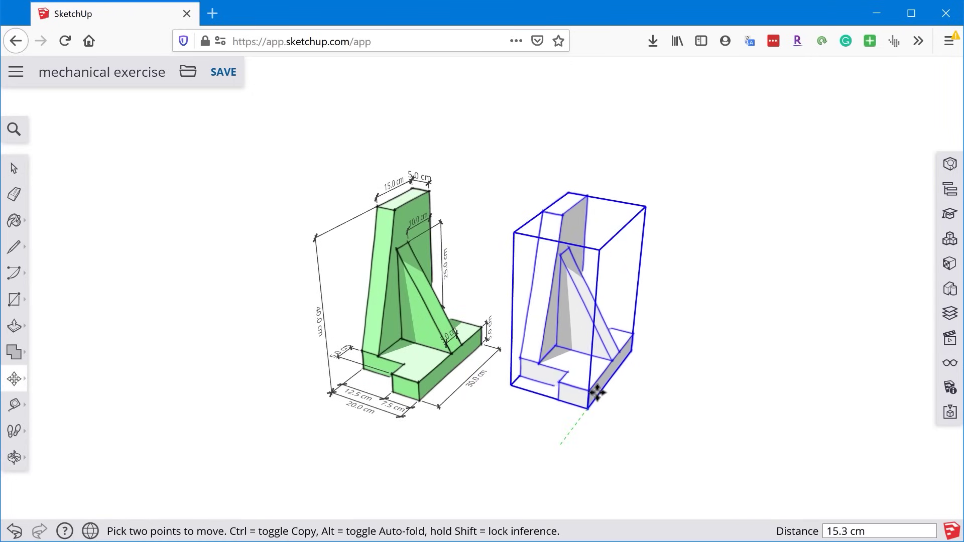
{"action": "left_click", "coordinate": [592, 387]}
{"action": "middle_click_drag", "start_coordinate": [603, 402], "coordinate": [574, 390]}
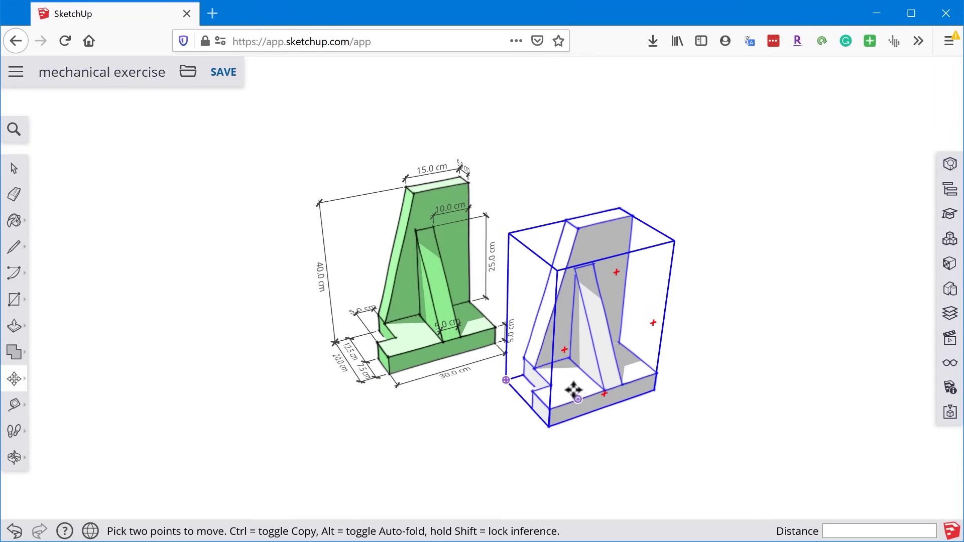
{"action": "scroll", "coordinate": [621, 401], "scroll_direction": "up", "scroll_amount": 2}
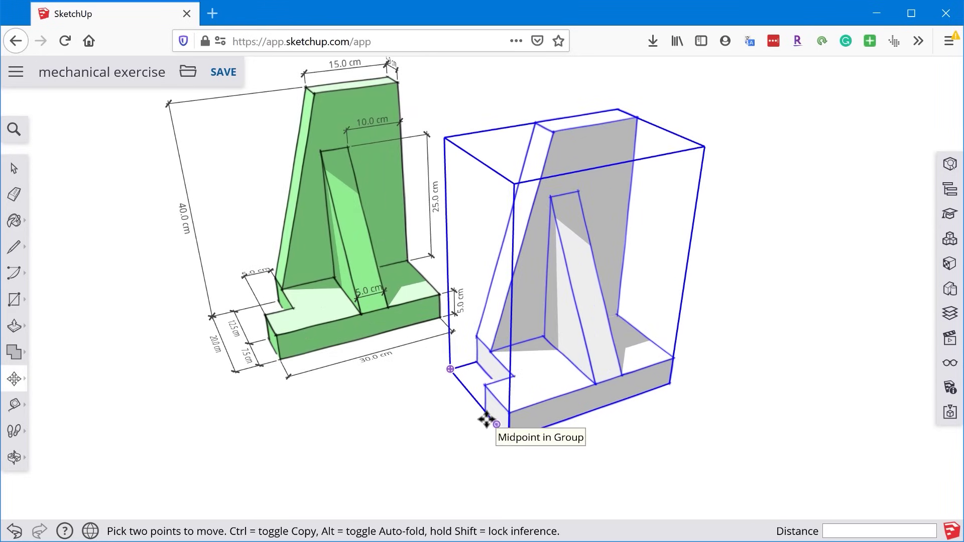
- Draw a rectangle on the ground beside the bracket and pull it up into a box
{"action": "key", "text": "r"}
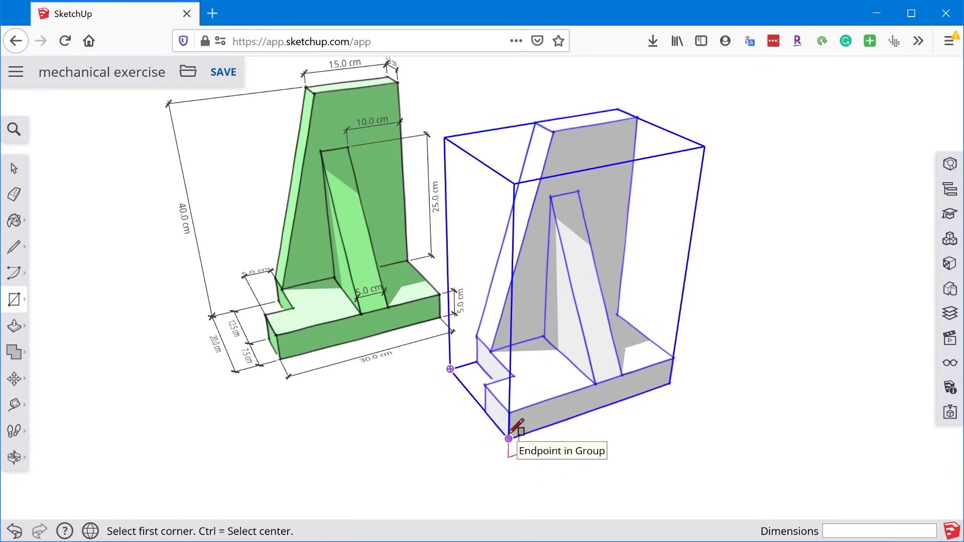
{"action": "left_click", "coordinate": [509, 438]}
{"action": "left_click", "coordinate": [731, 450]}
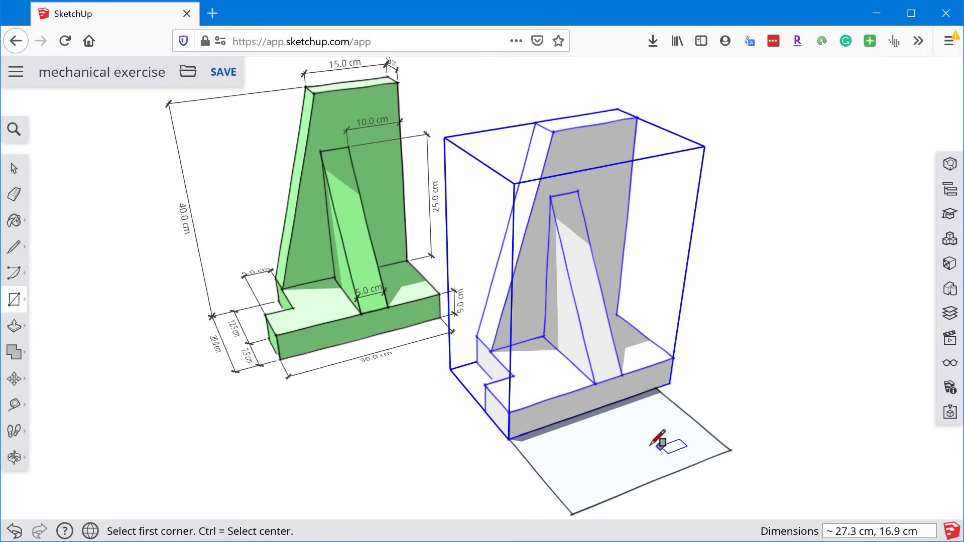
{"action": "key", "text": "p"}
{"action": "left_click", "coordinate": [645, 443]}
{"action": "left_click", "coordinate": [639, 380]}
{"action": "middle_click_drag", "start_coordinate": [639, 380], "coordinate": [574, 313]}
{"action": "key", "text": "space"}
- Reposition the bracket group so it sits clear of the new box
{"action": "left_click", "coordinate": [574, 312]}
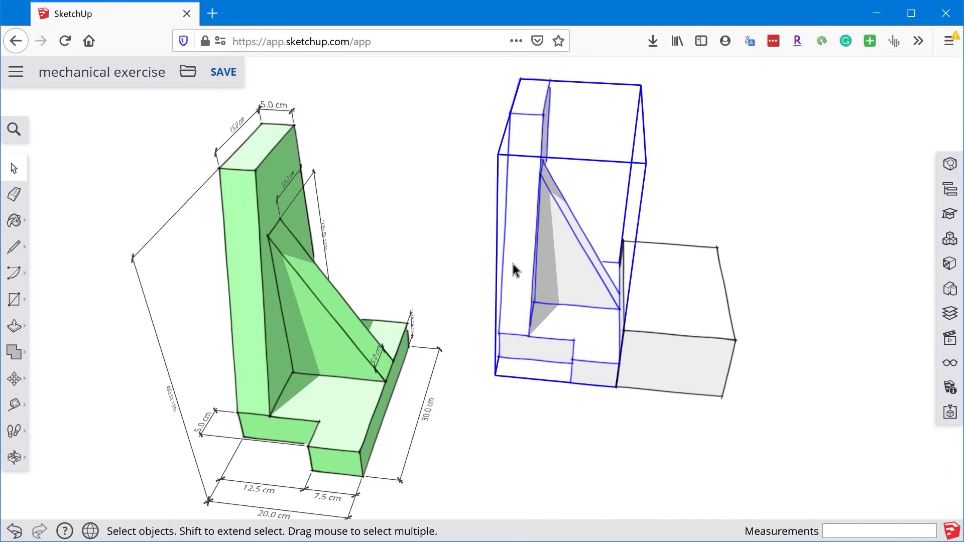
{"action": "key", "text": "m"}
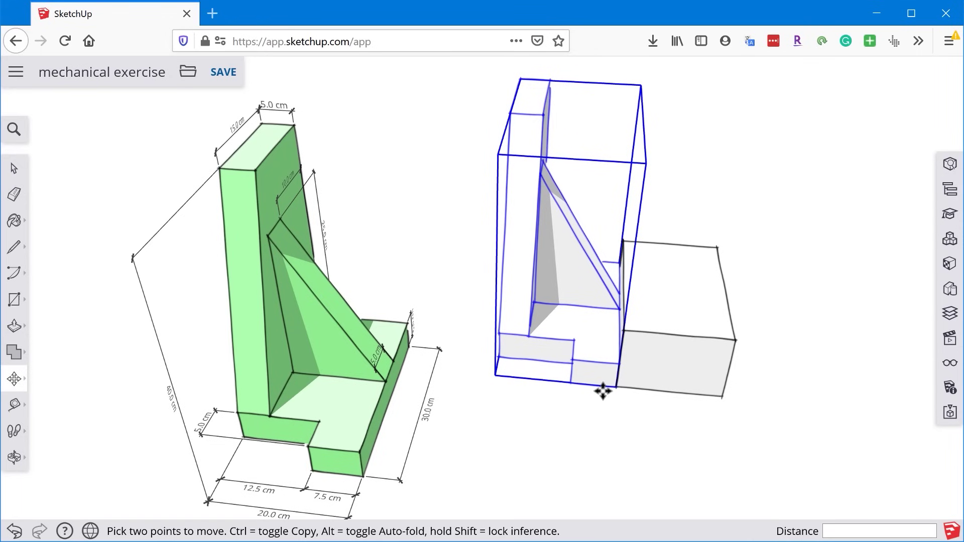
{"action": "left_click", "coordinate": [603, 391]}
{"action": "left_click", "coordinate": [665, 387]}
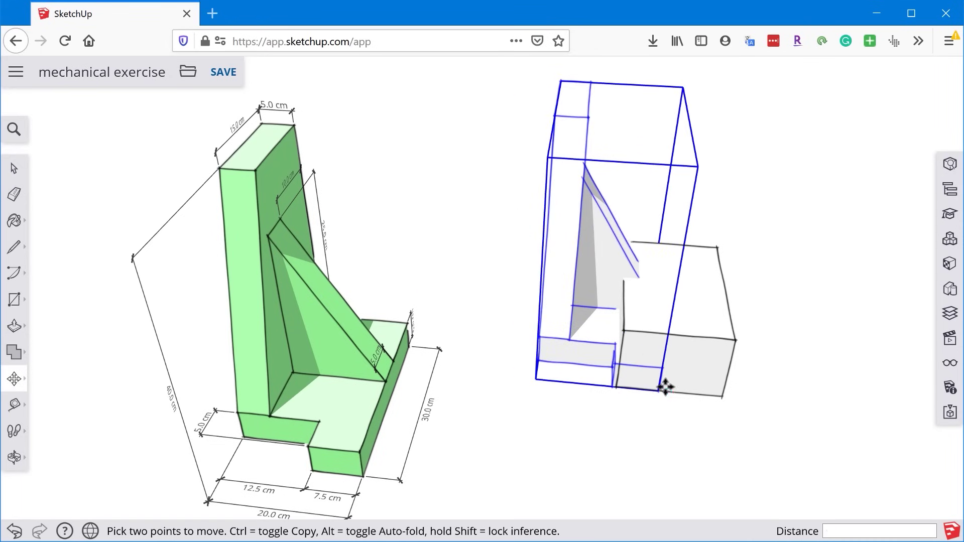
{"action": "left_click", "coordinate": [665, 386]}
{"action": "left_click", "coordinate": [555, 378]}
{"action": "middle_click_drag", "start_coordinate": [642, 372], "coordinate": [524, 257]}
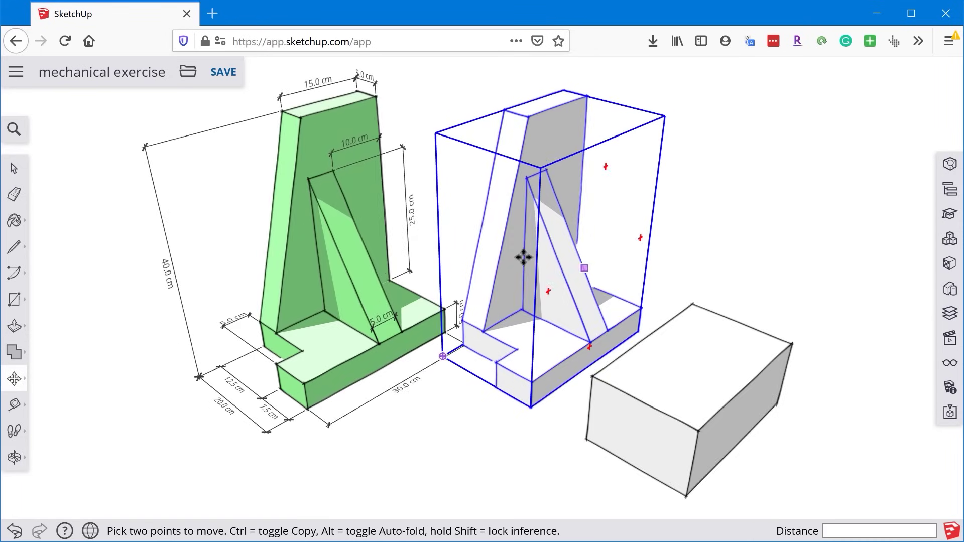
{"action": "scroll", "coordinate": [551, 370], "scroll_direction": "down", "scroll_amount": 3}
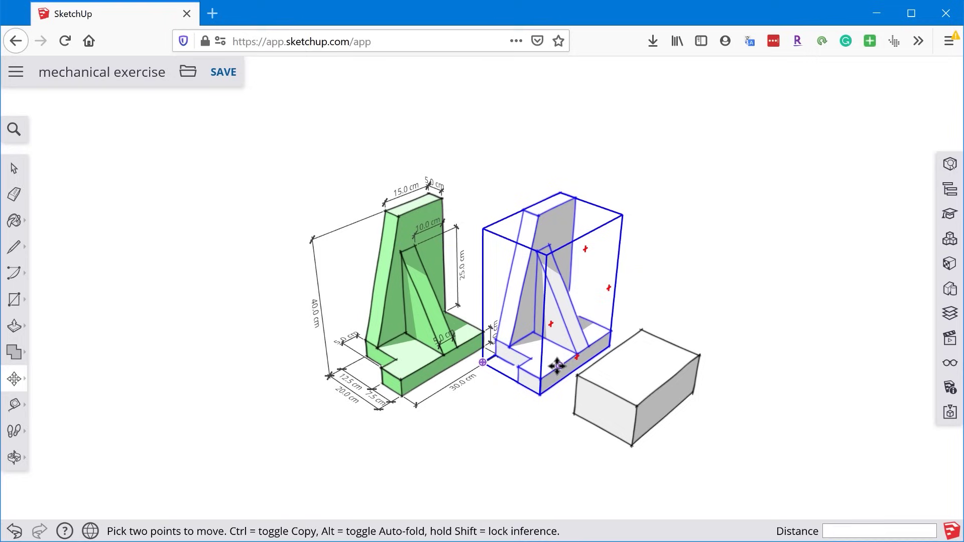
{"action": "key", "text": "space"}
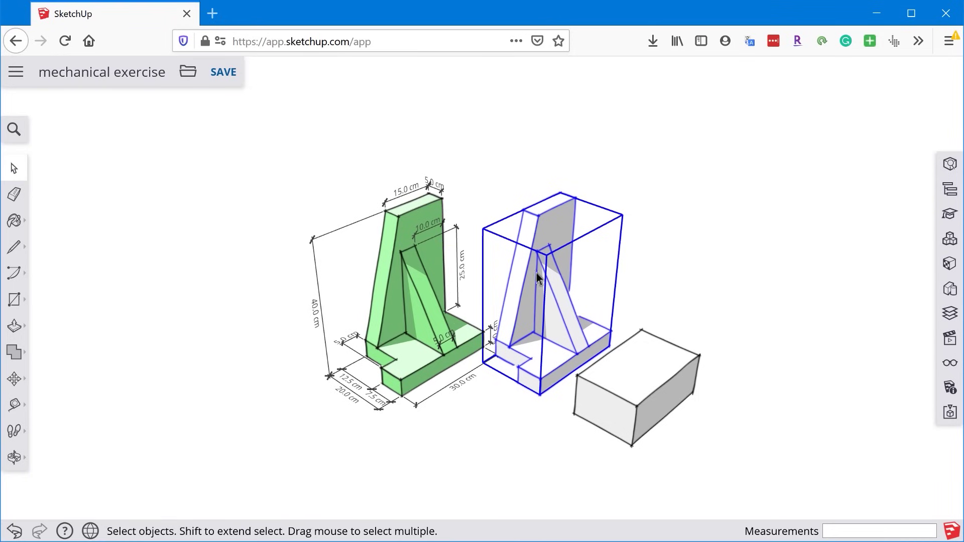
{"action": "double_click", "coordinate": [553, 316]}
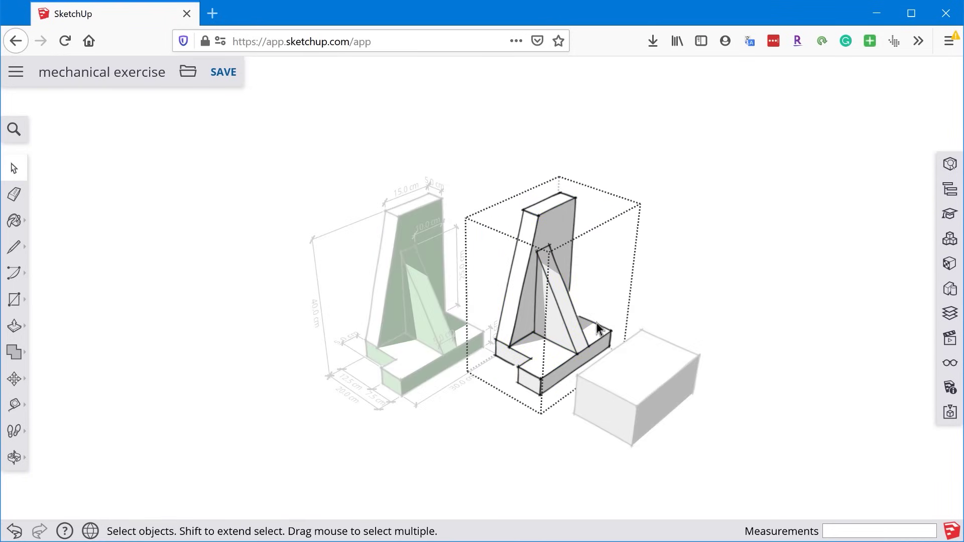
{"action": "middle_click_drag", "start_coordinate": [558, 319], "coordinate": [648, 346]}
{"action": "scroll", "coordinate": [595, 326], "scroll_direction": "up", "scroll_amount": 5}
{"action": "scroll", "coordinate": [582, 336], "scroll_direction": "down", "scroll_amount": 5}
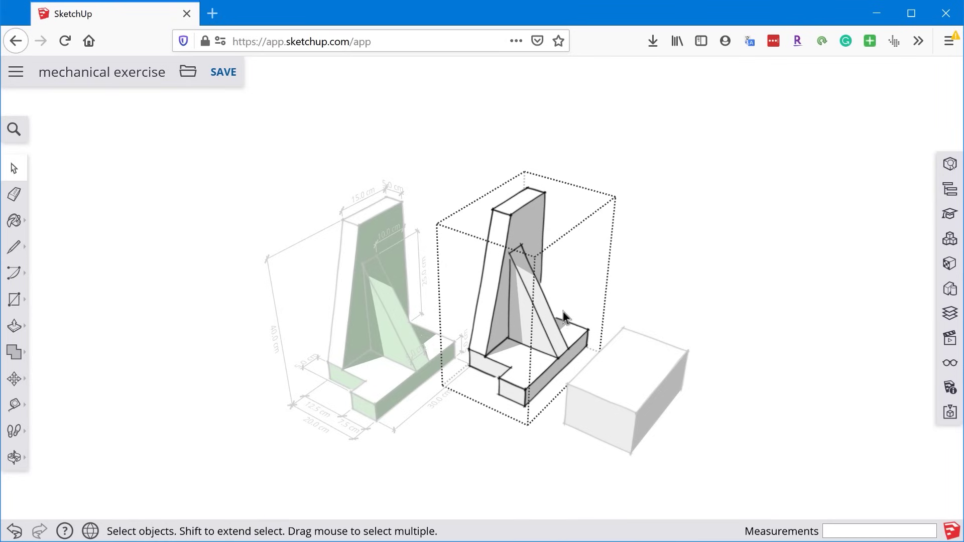
{"action": "left_click", "coordinate": [677, 282]}
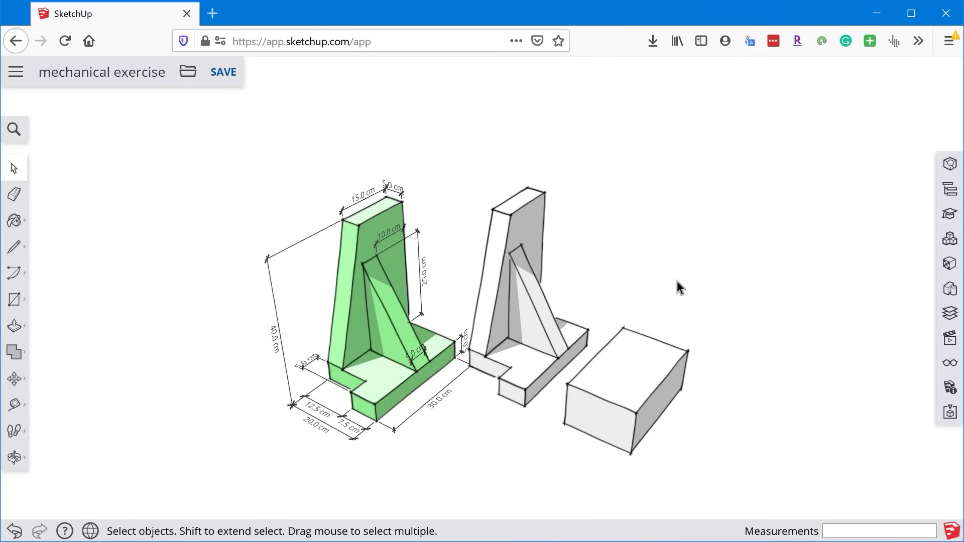